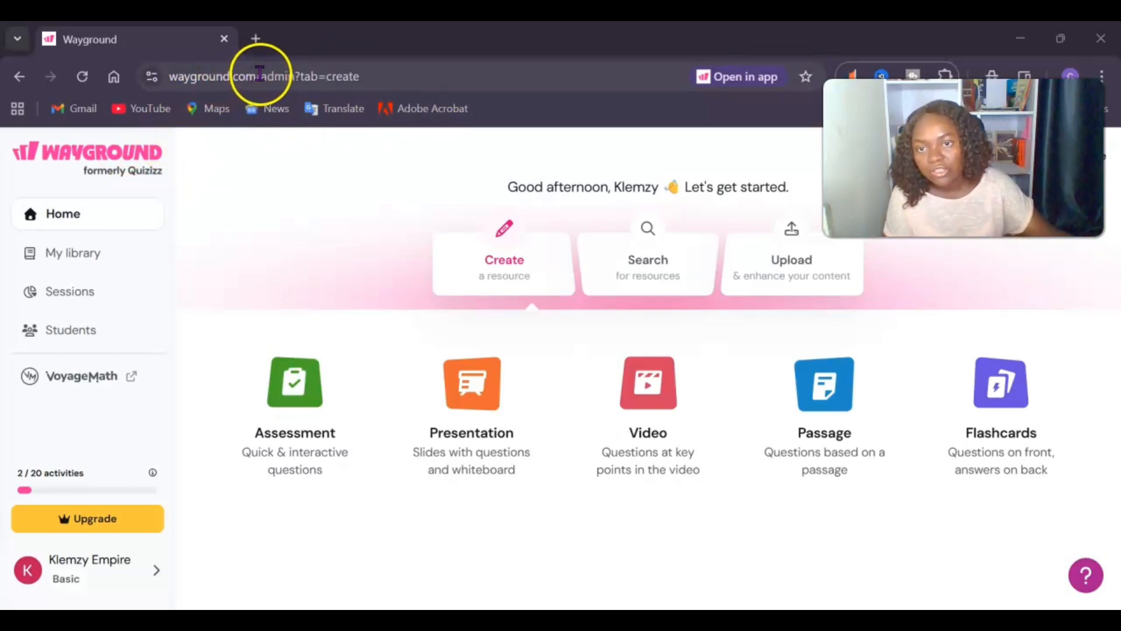
Open the home page and look over its resource search and browsing sections
click(67, 211)
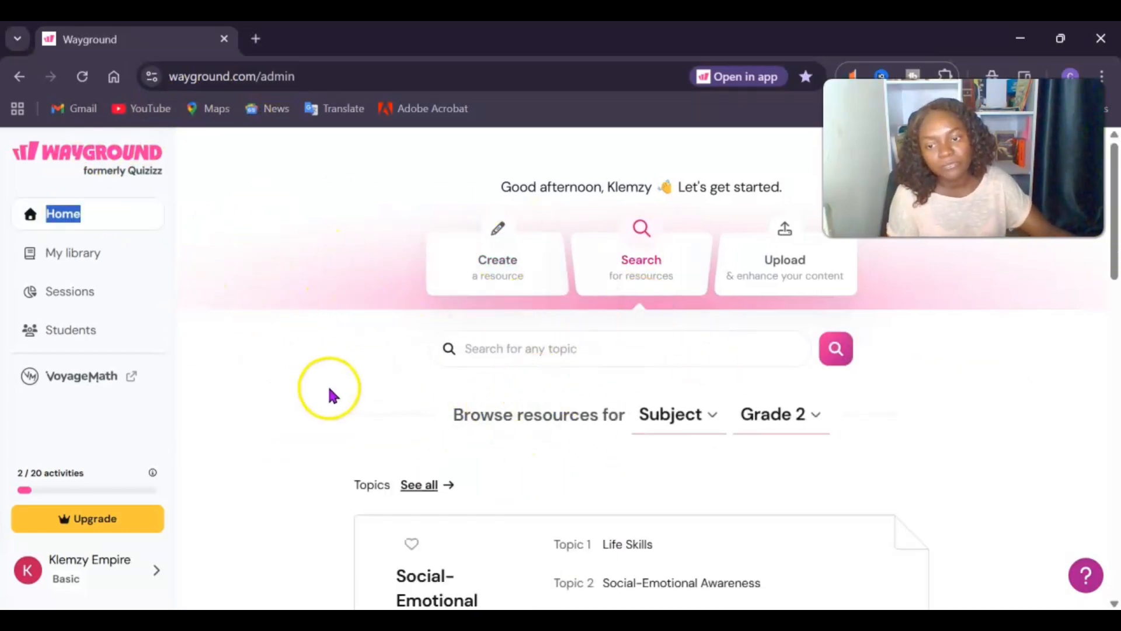
scroll(426, 255, down, 5)
scroll(428, 263, up, 5)
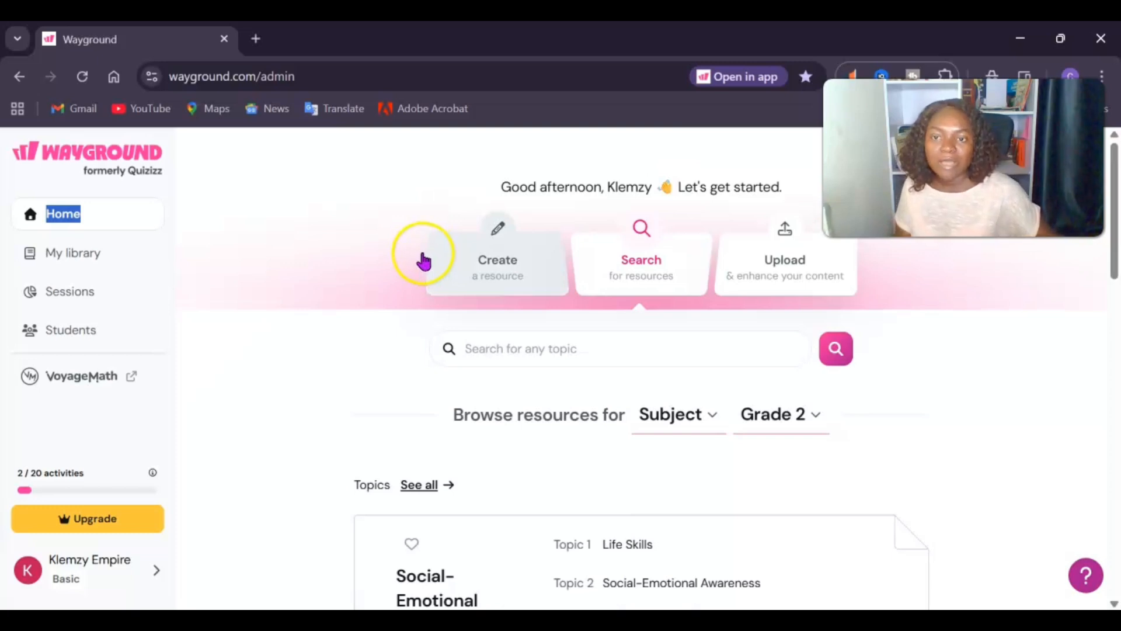
click(260, 224)
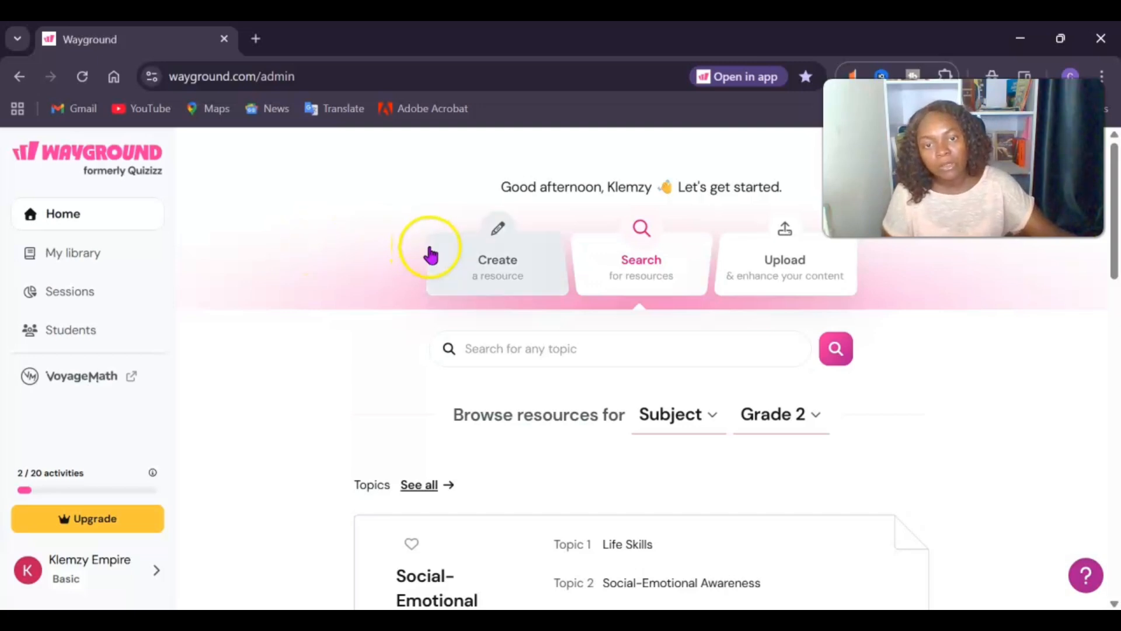
Switch to creating a resource and start a new assessment
click(486, 282)
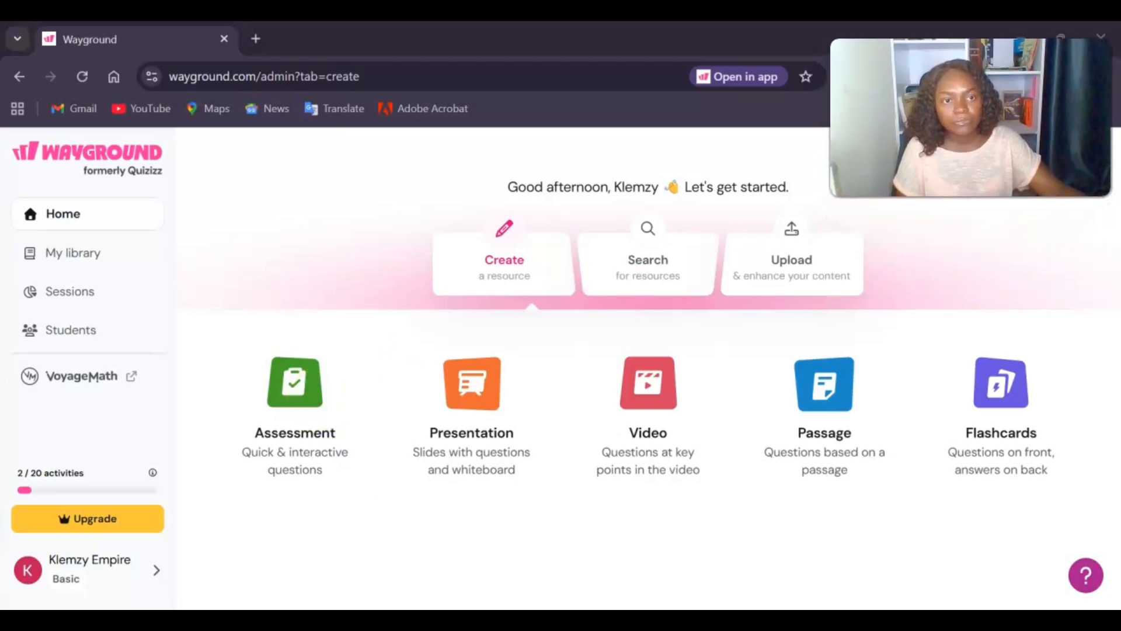
click(300, 395)
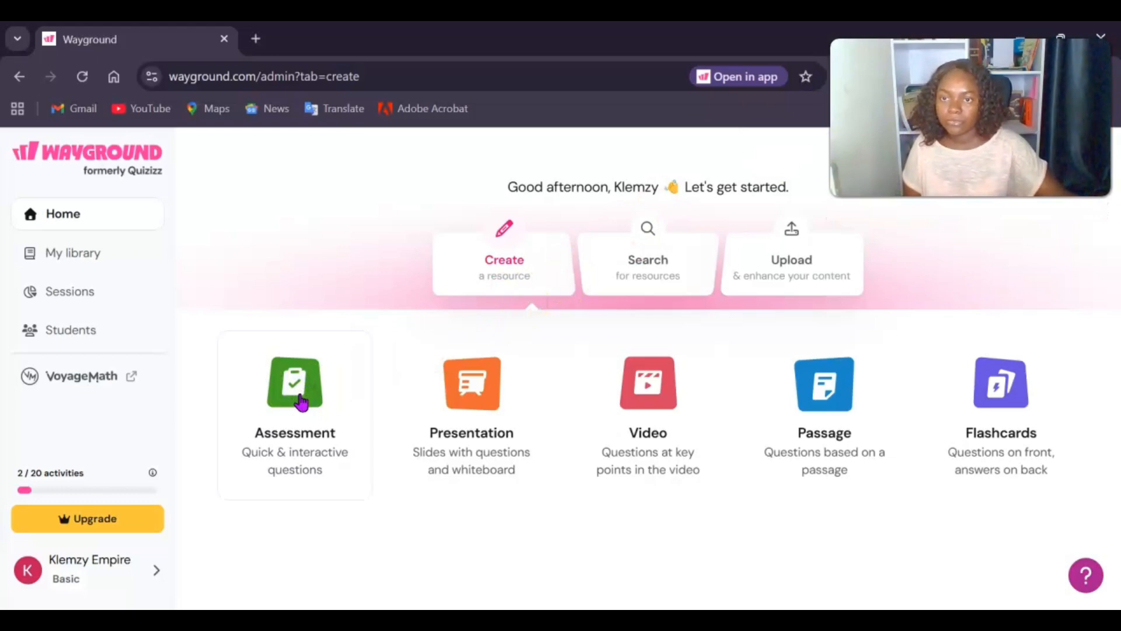
click(301, 399)
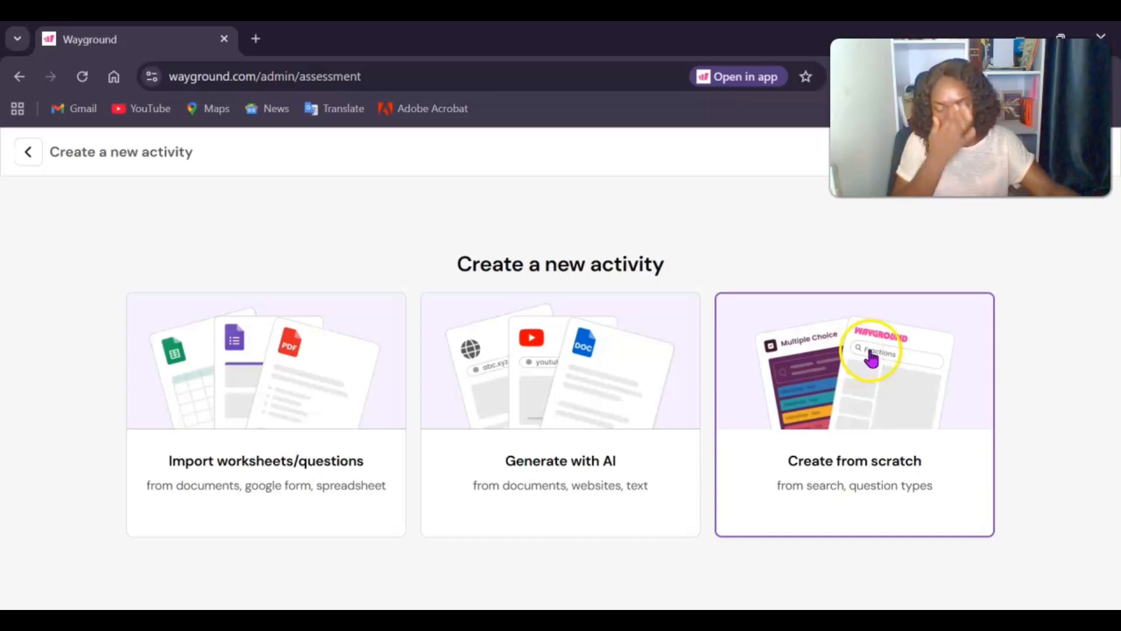
Choose AI generation from a text prompt and request an interactive UK year 6 assessment on word class, sentence types, clauses and phrases, and tenses
click(582, 409)
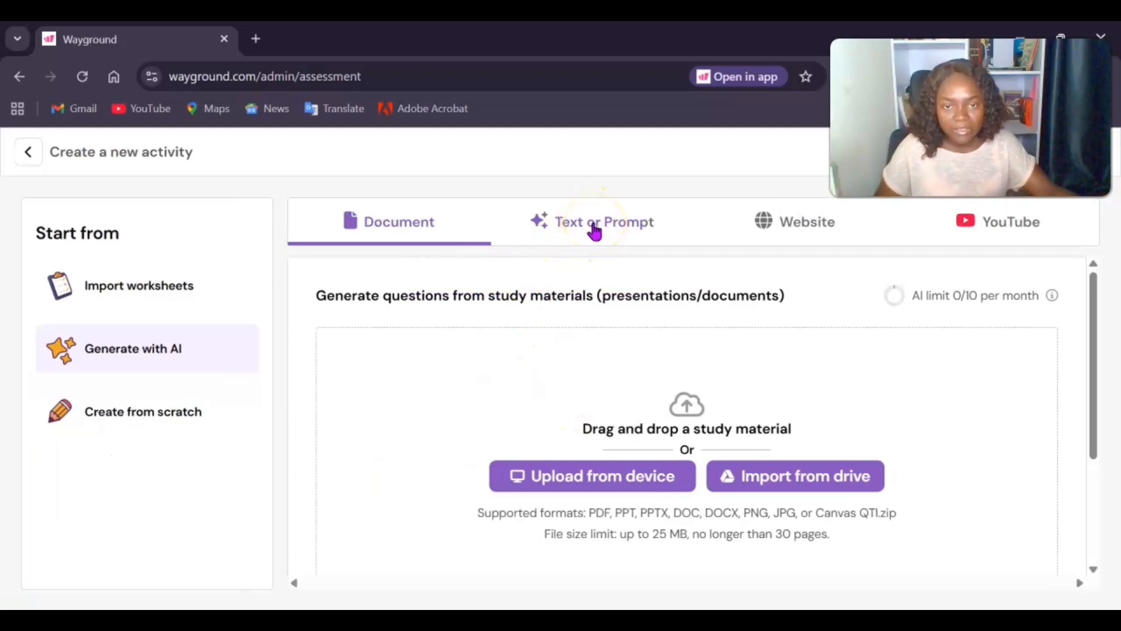
click(594, 228)
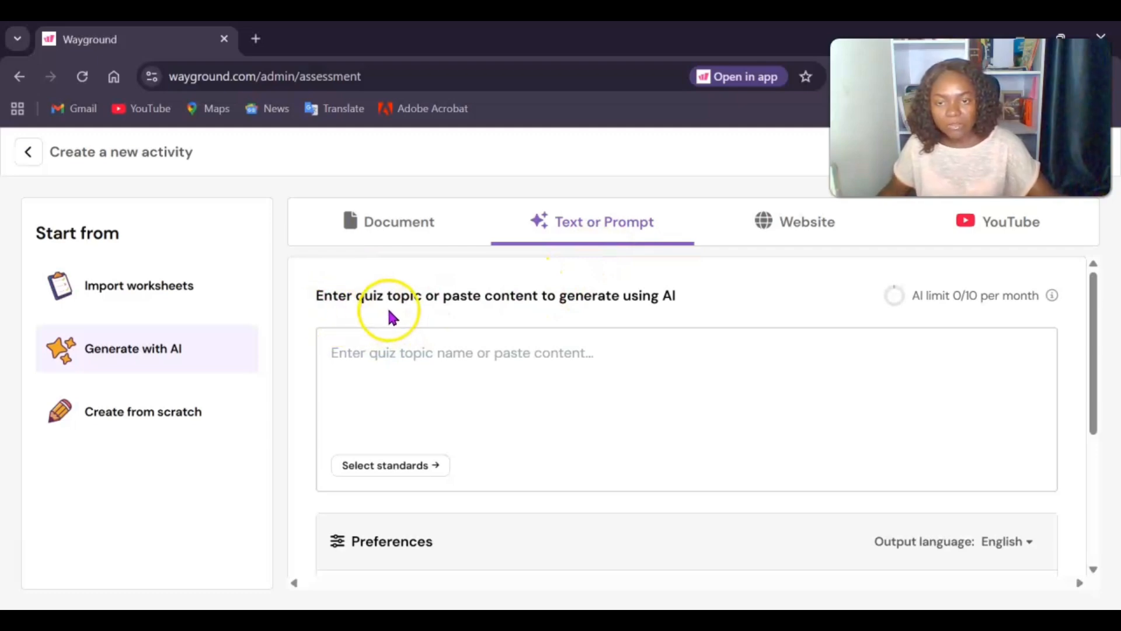
click(393, 355)
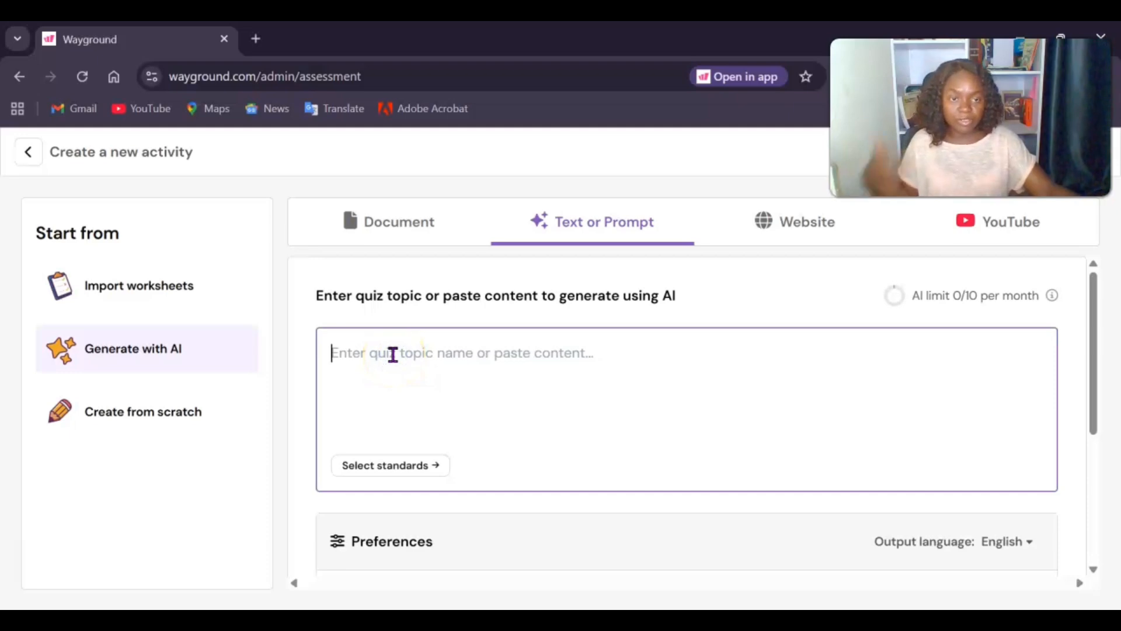
text(generate interactive assessment for my yeae 6 learner in uk on the following topics: 1. word class 2. sentence types 3. clauses and phrases 4. tenses)
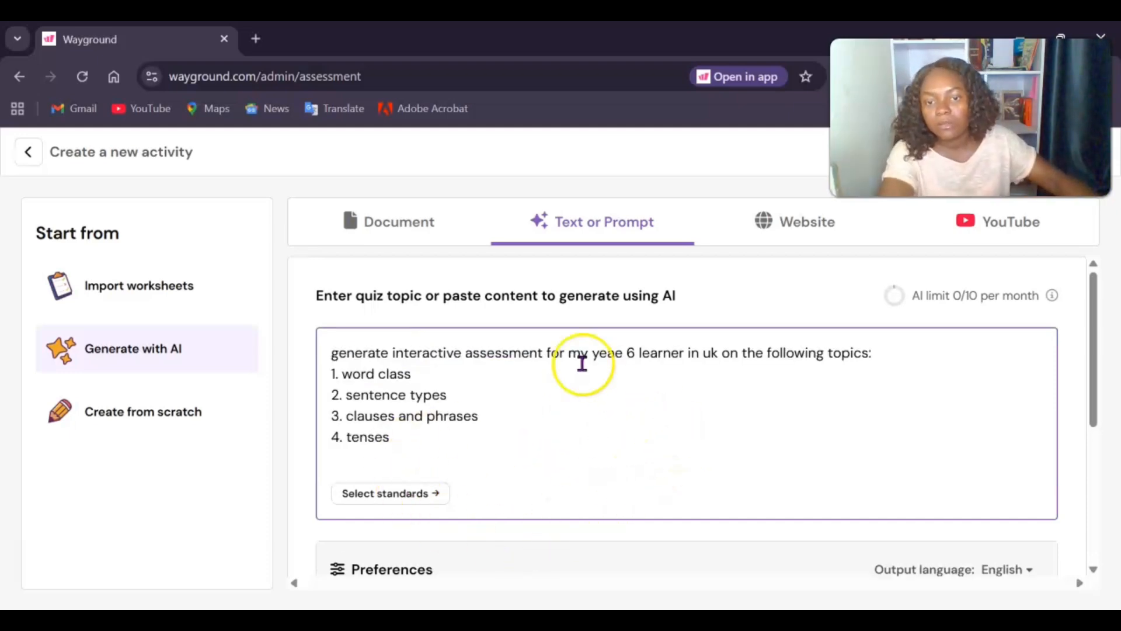
Set the number of questions to 20 and the subject to English
scroll(522, 348, down, 5)
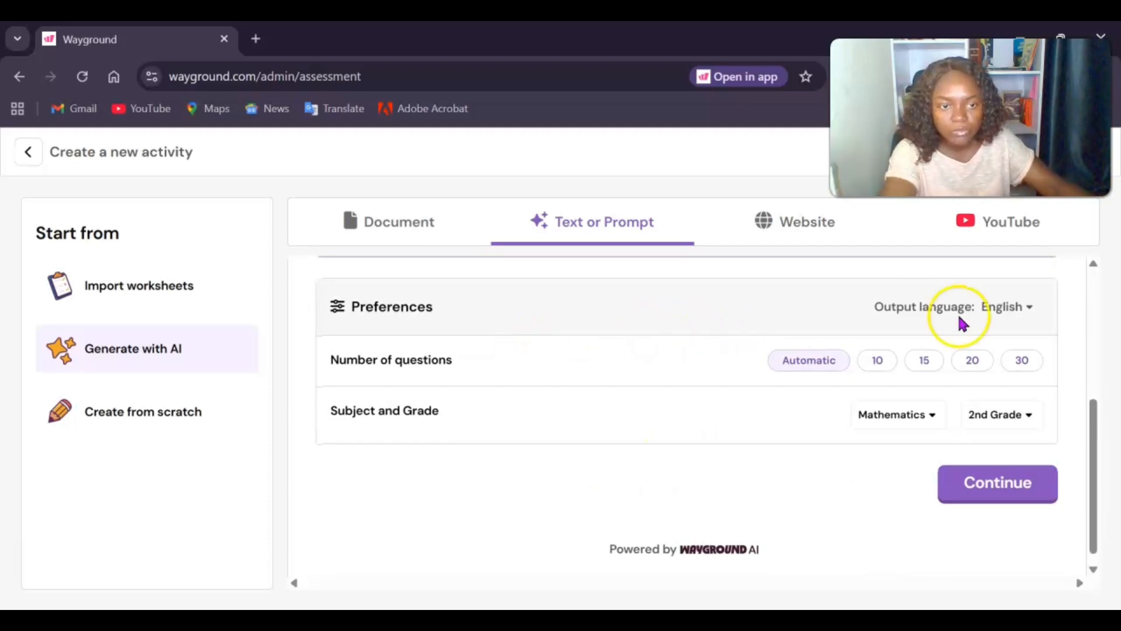
click(974, 365)
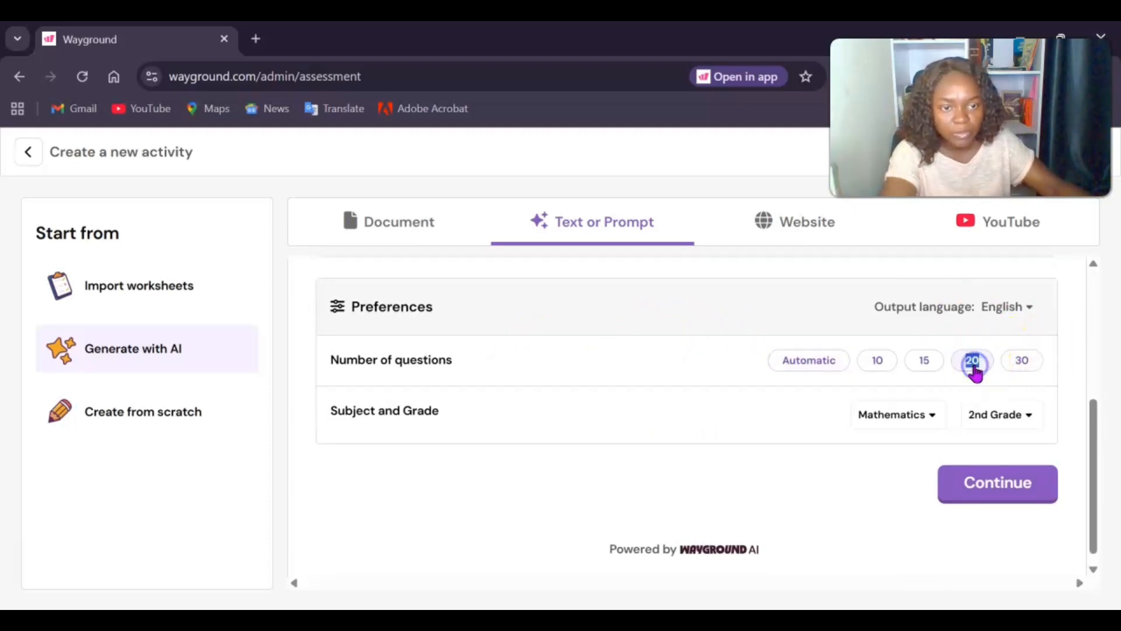
click(973, 368)
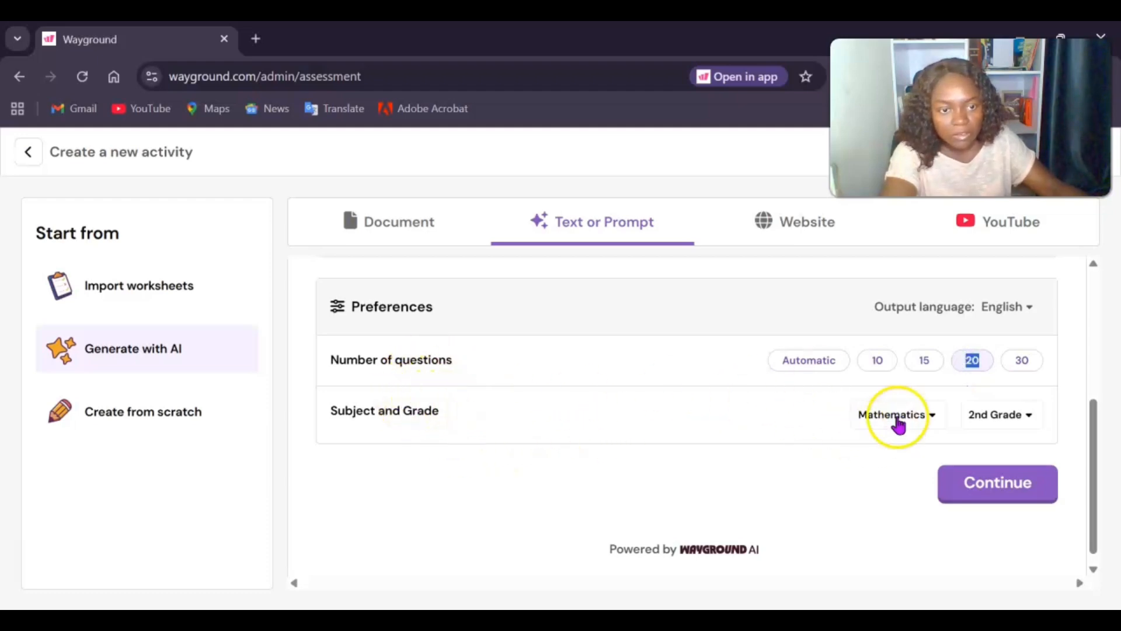
click(917, 415)
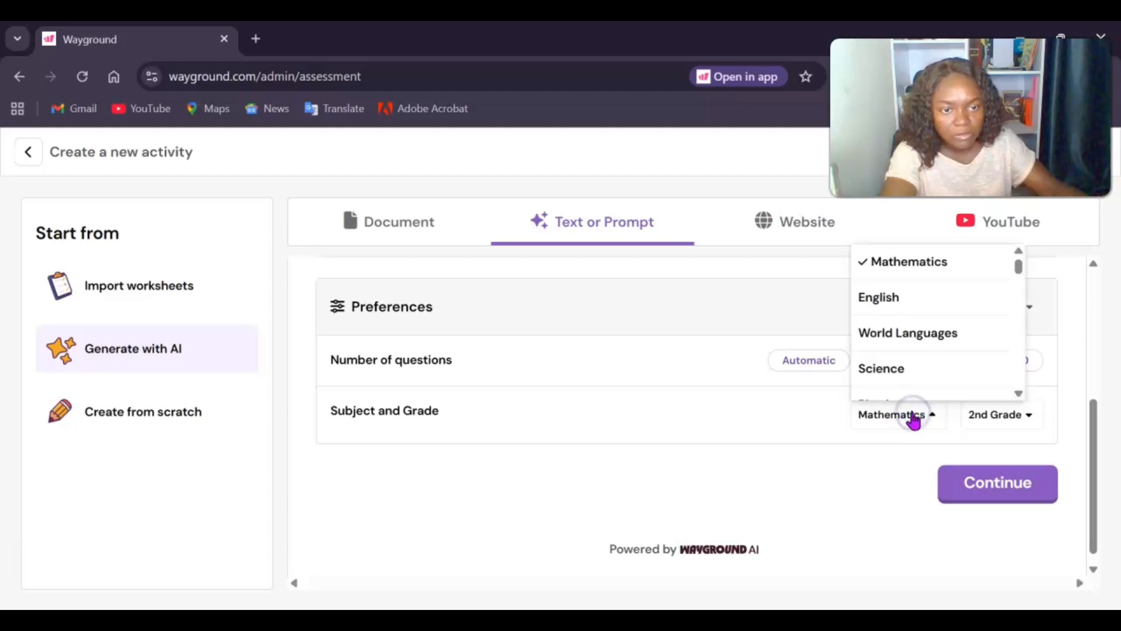
click(882, 304)
click(882, 305)
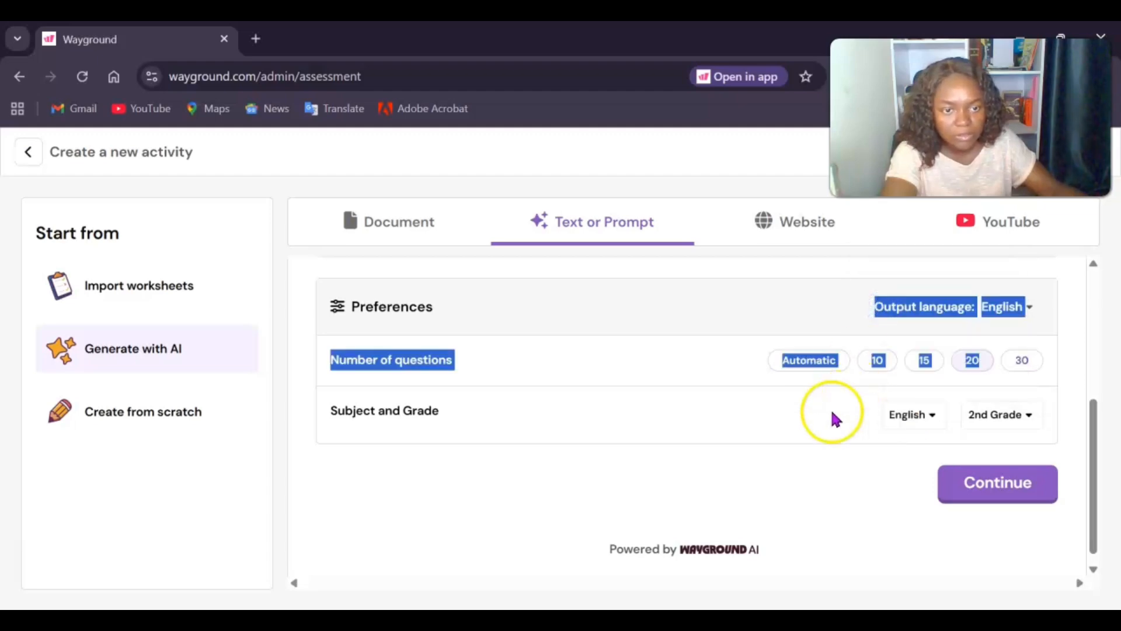
double_click(807, 469)
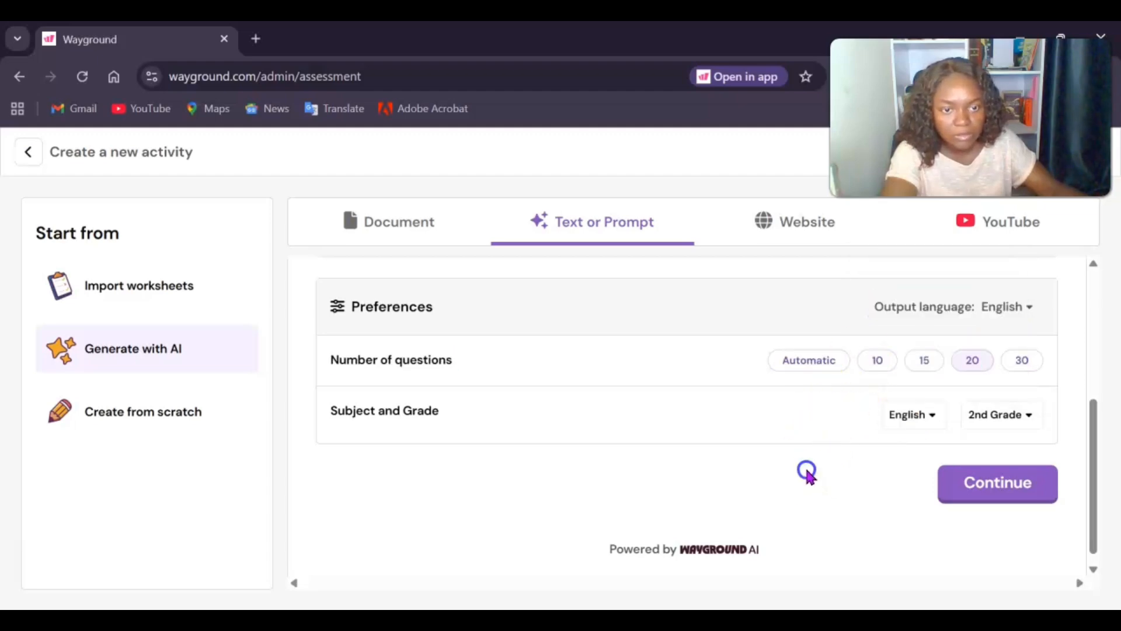
Set the quiz grade level to 6th Grade
click(994, 415)
scroll(1043, 358, down, 5)
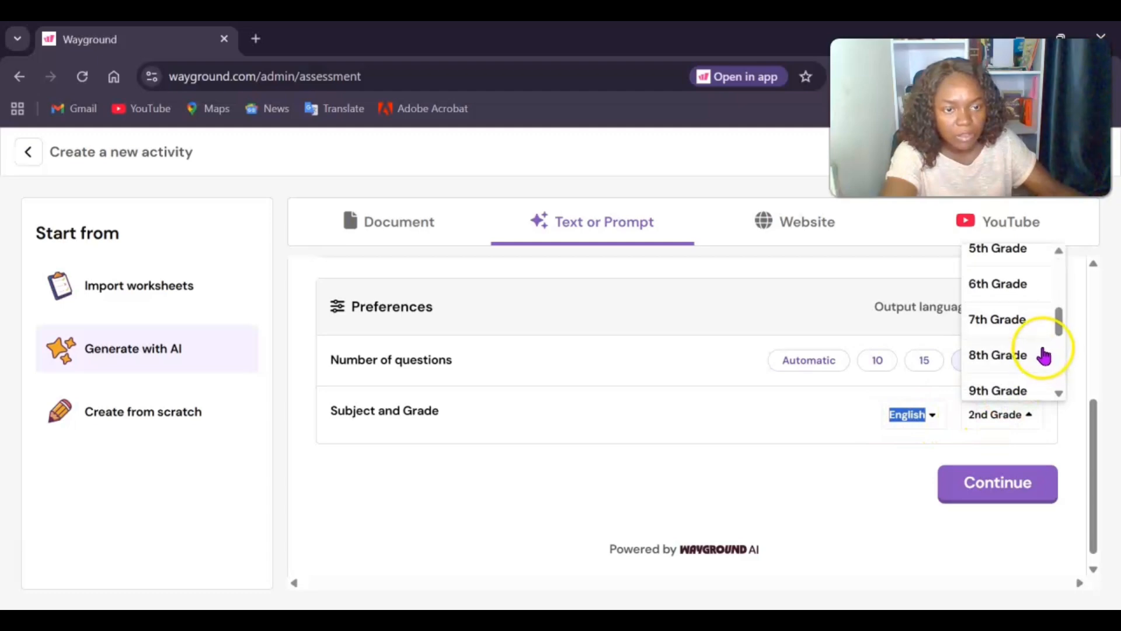
scroll(1044, 346, up, 2)
scroll(1045, 344, down, 2)
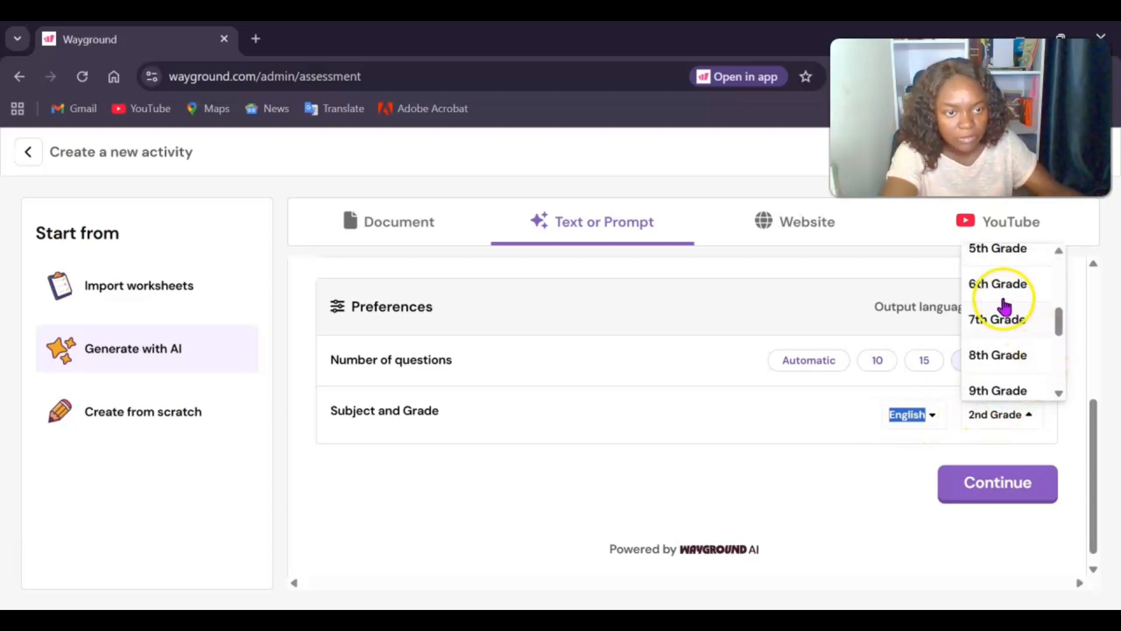
click(996, 289)
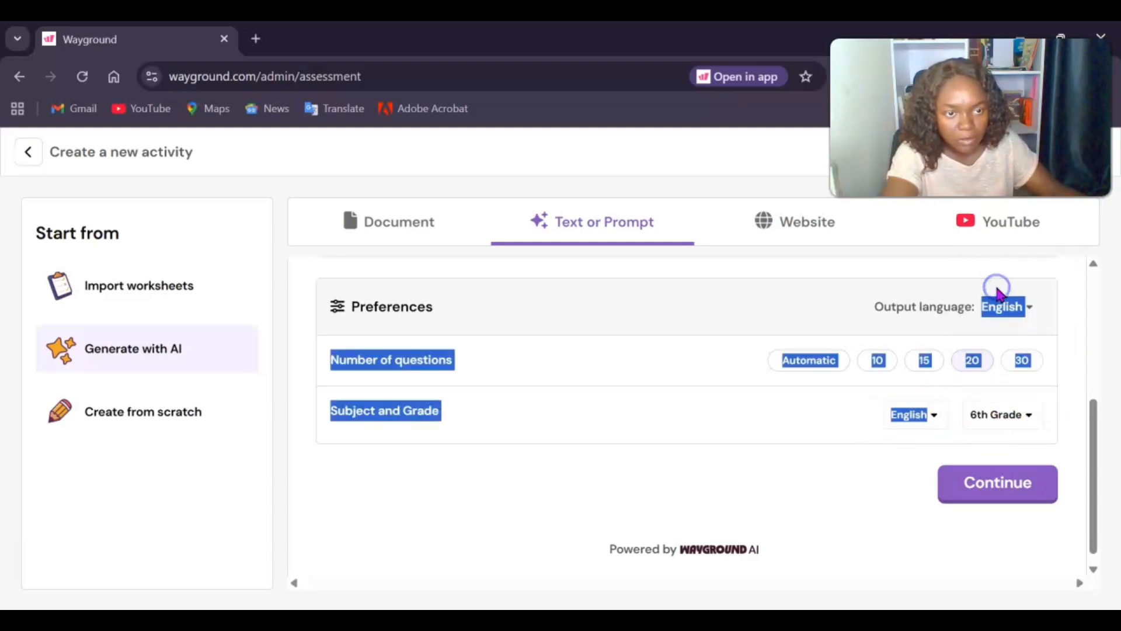
Review the entered prompt together with the language, question count, subject and grade preferences
scroll(758, 452, up, 4)
scroll(757, 450, down, 4)
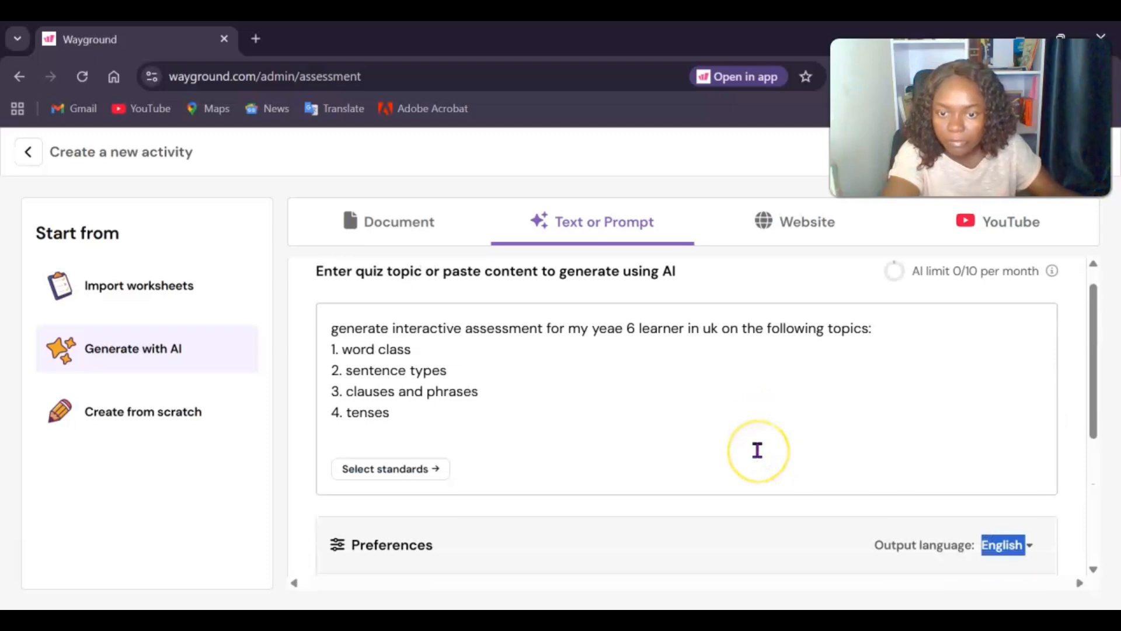
scroll(759, 456, up, 2)
scroll(759, 458, up, 3)
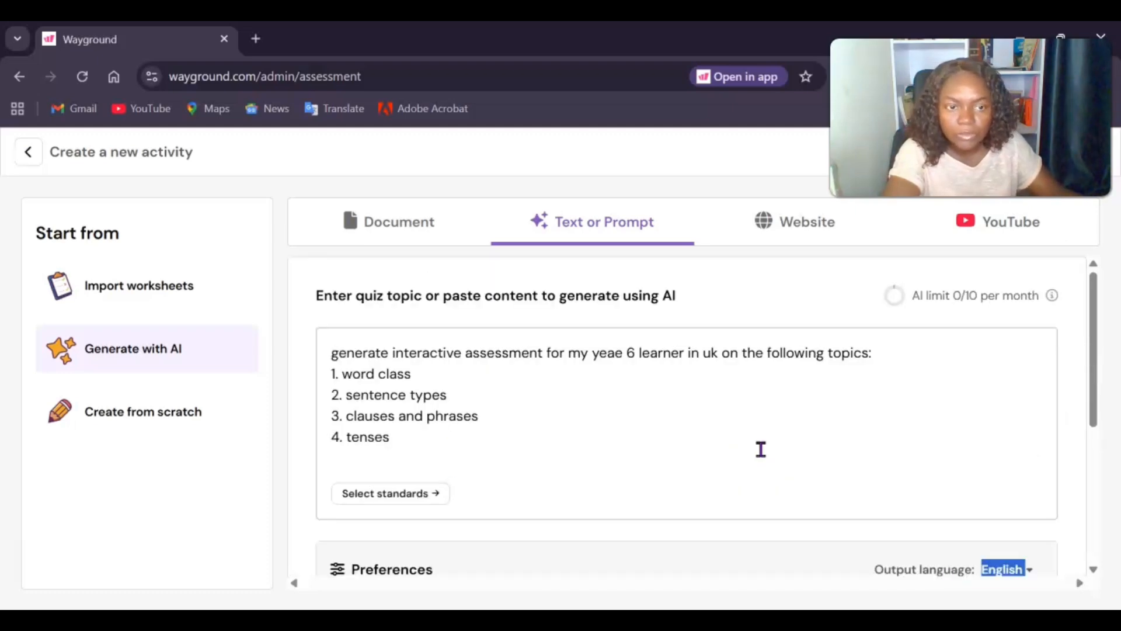
scroll(761, 449, down, 5)
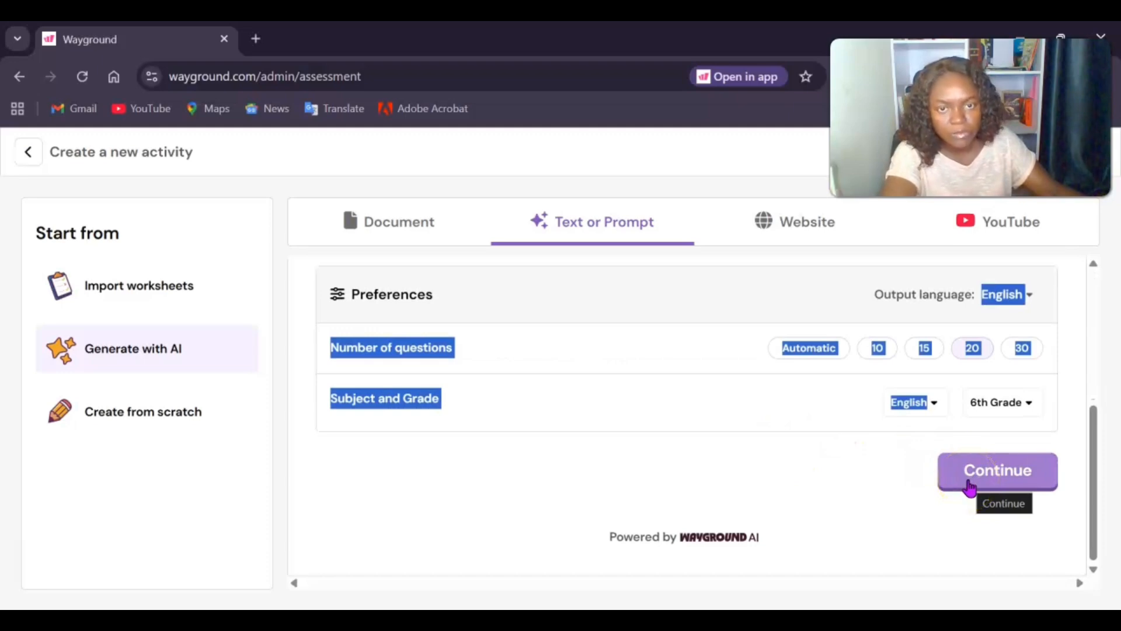
scroll(429, 272, up, 1)
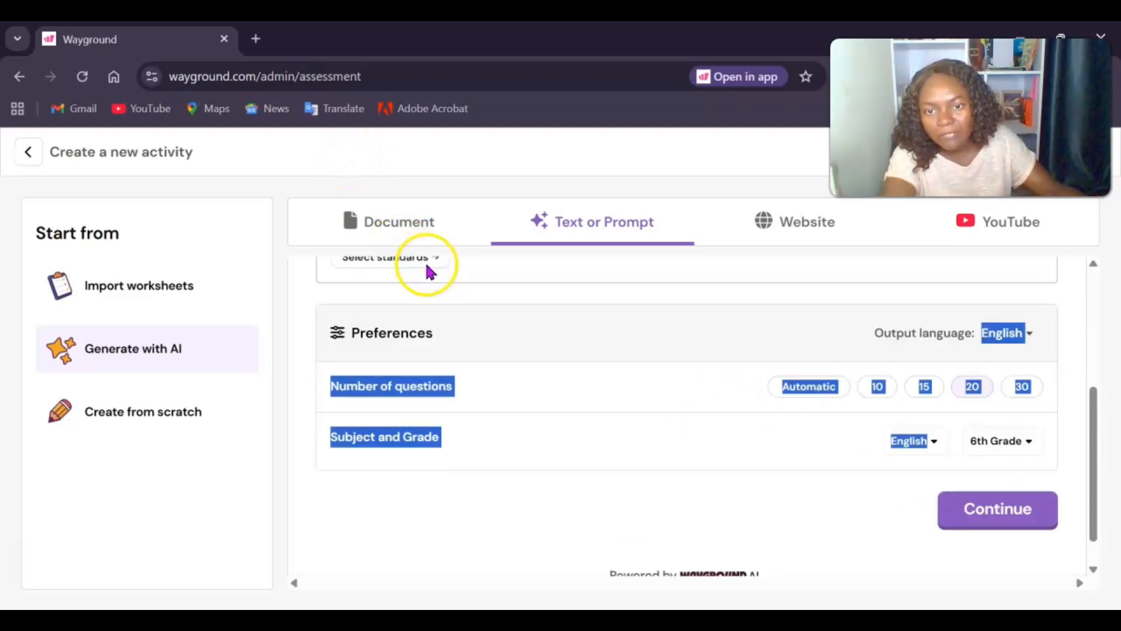
scroll(429, 272, up, 4)
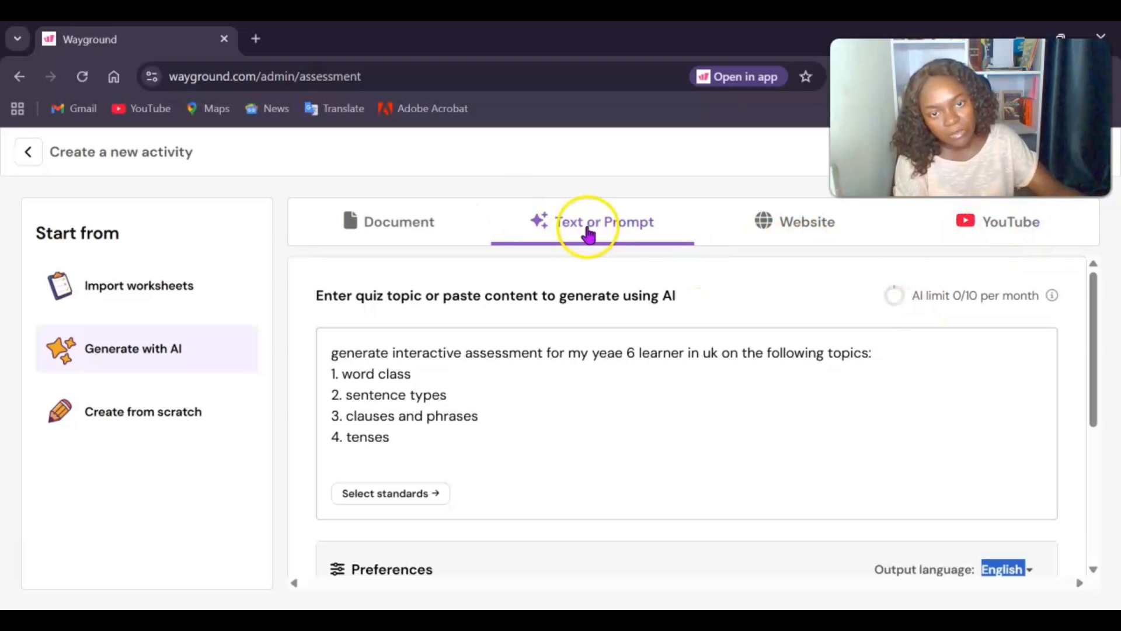
scroll(625, 275, down, 5)
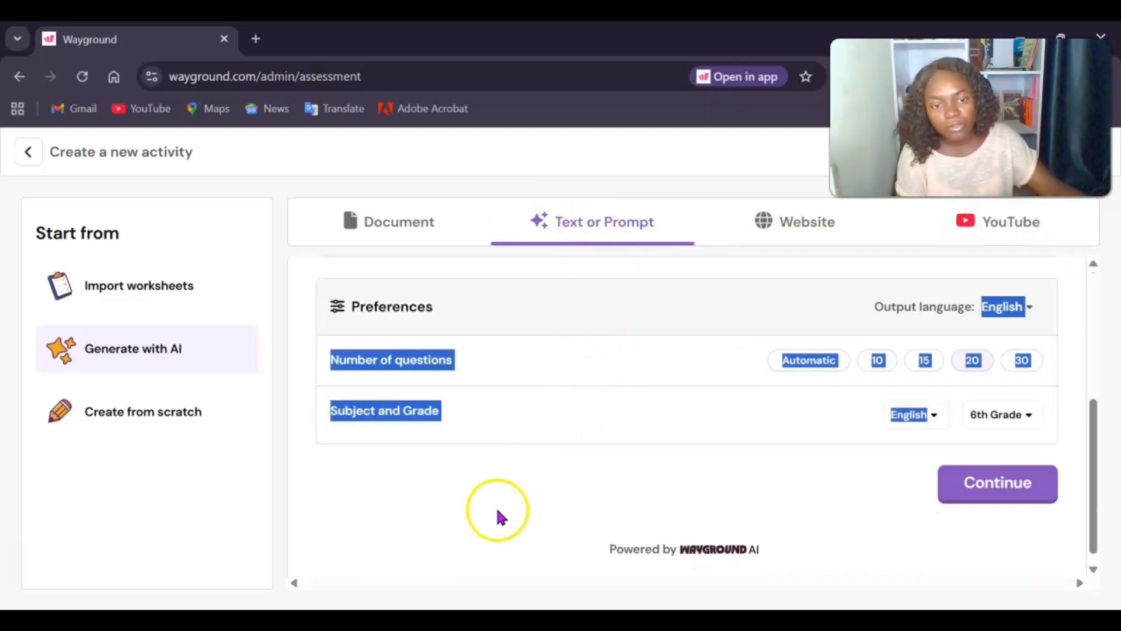
click(476, 526)
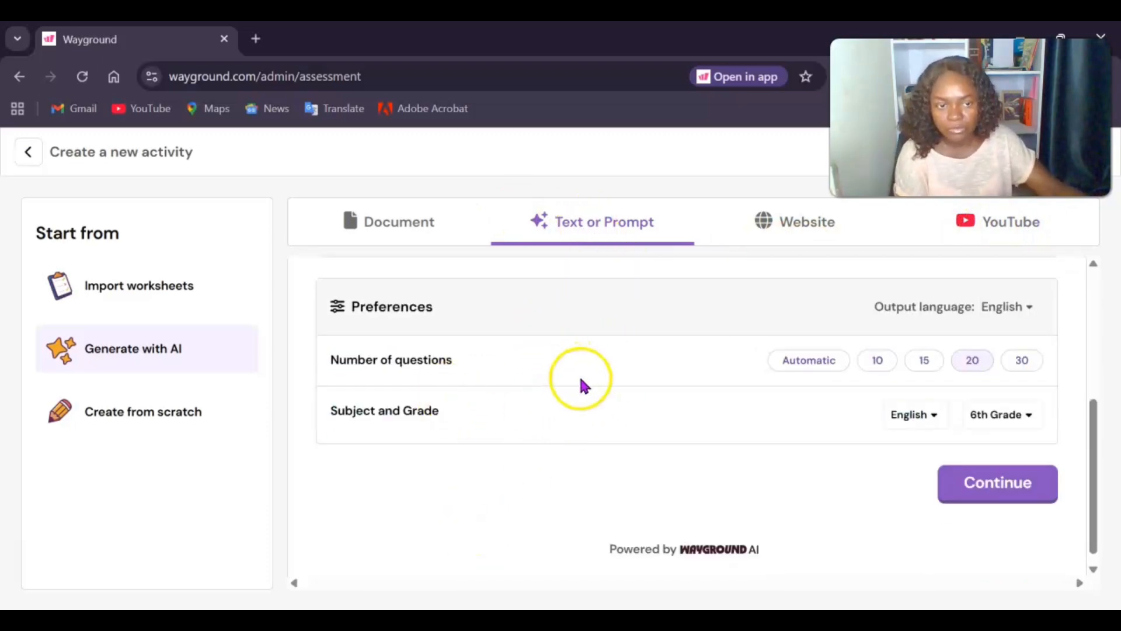
scroll(583, 383, up, 5)
scroll(581, 386, down, 5)
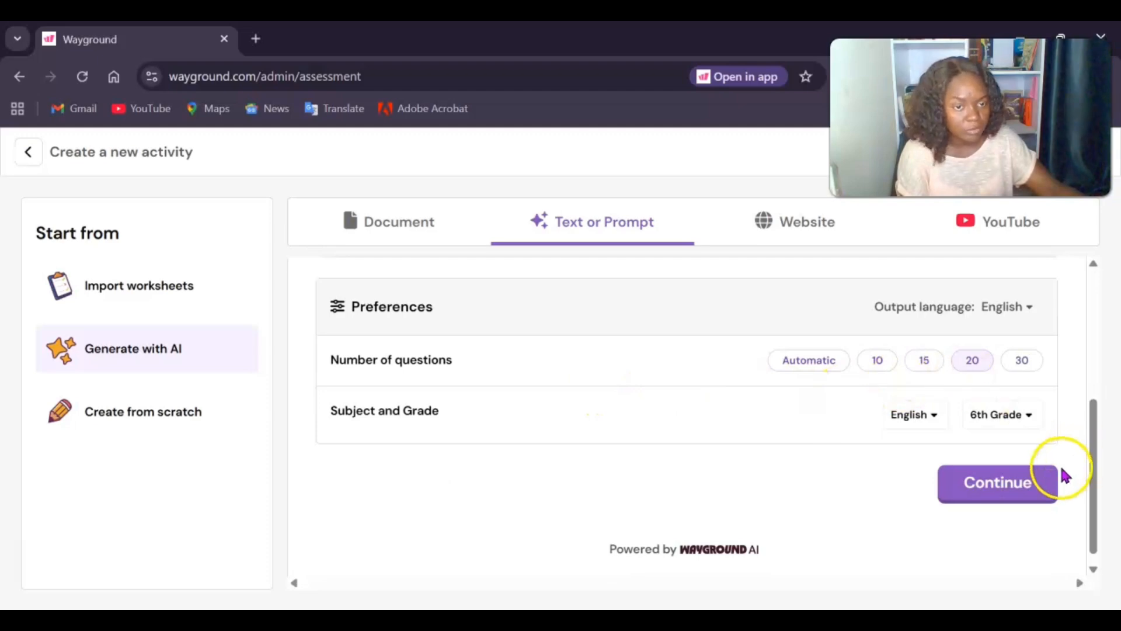
Continue with the prompt and preferences, and look over the suggested subtopics
click(1036, 494)
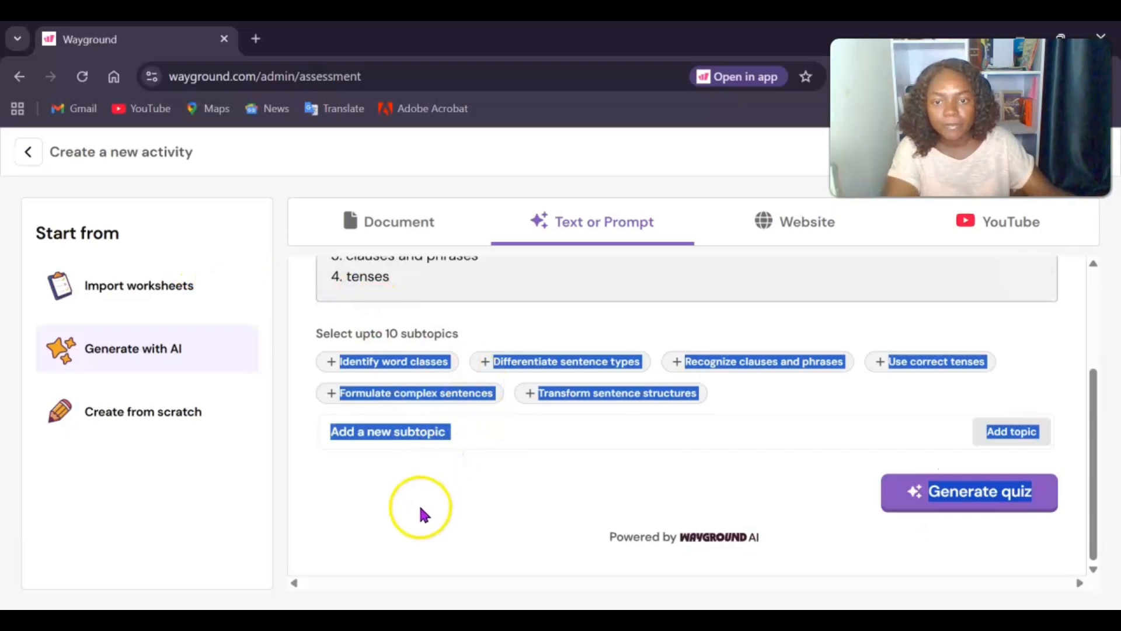
click(915, 544)
scroll(726, 508, up, 3)
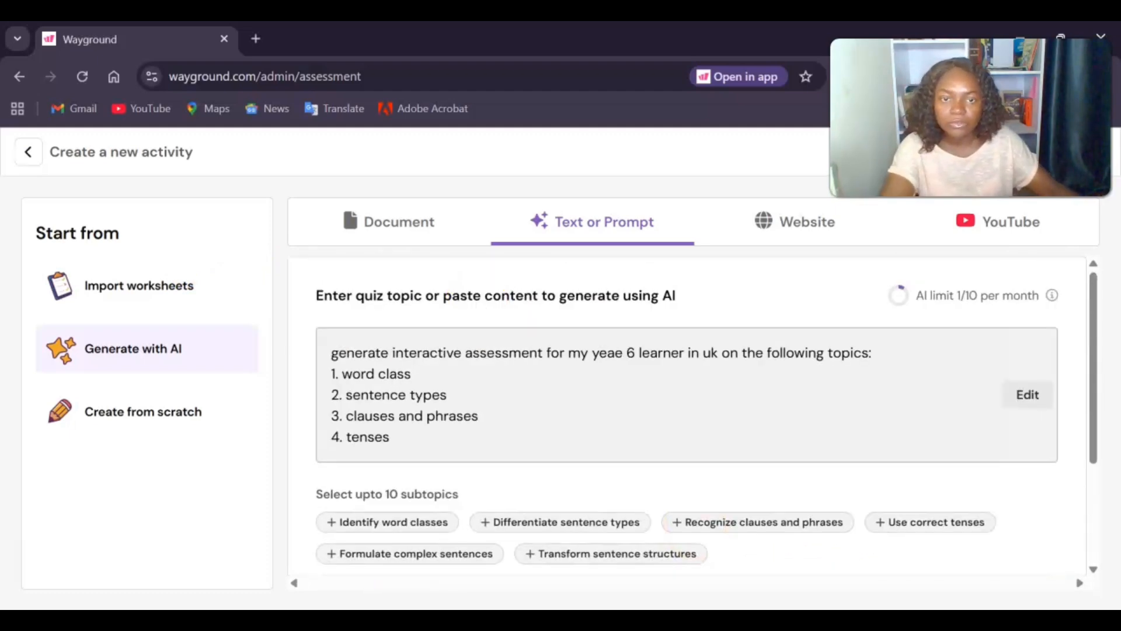
scroll(841, 442, down, 3)
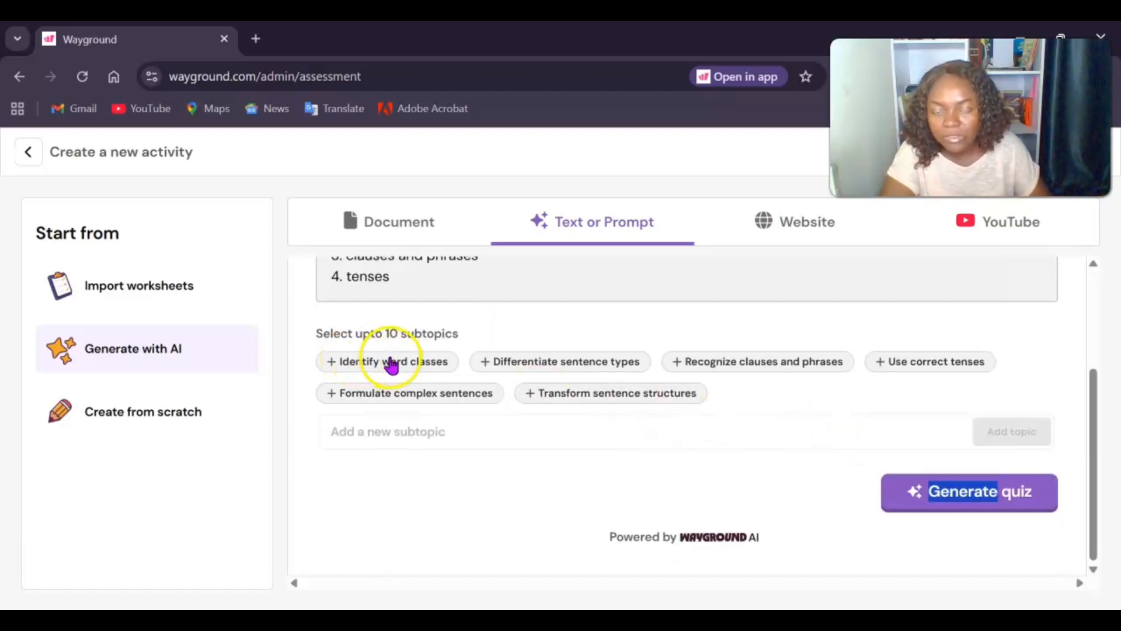
Select all six suggested subtopics, from Identify word classes and Differentiate sentence types to Formulate complex sentences and Transform sentence structures
click(407, 360)
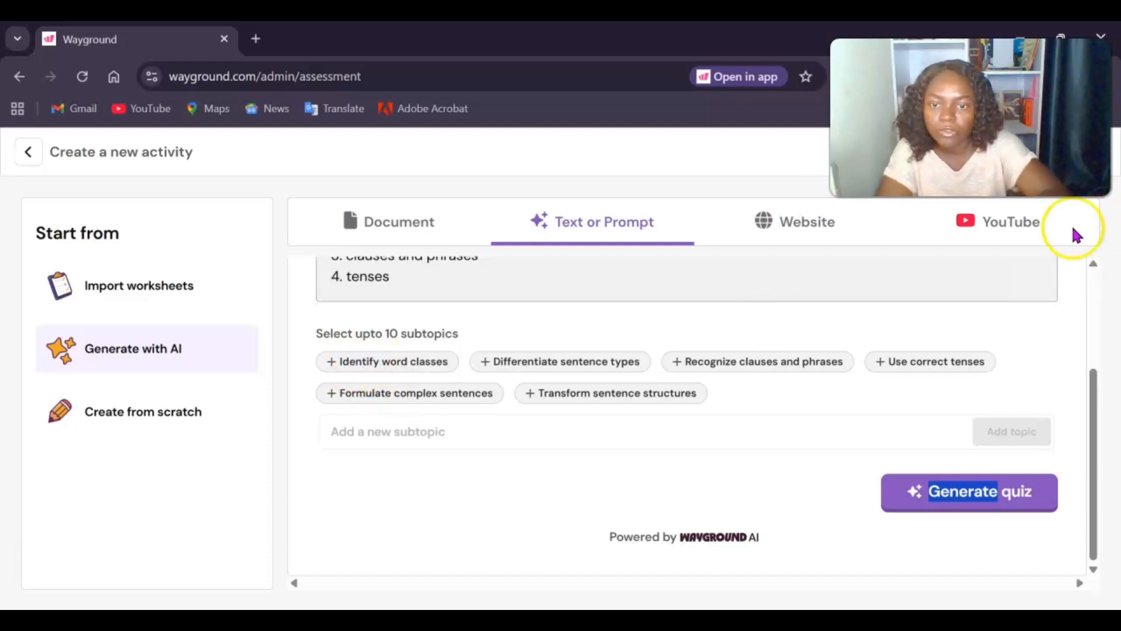
click(409, 364)
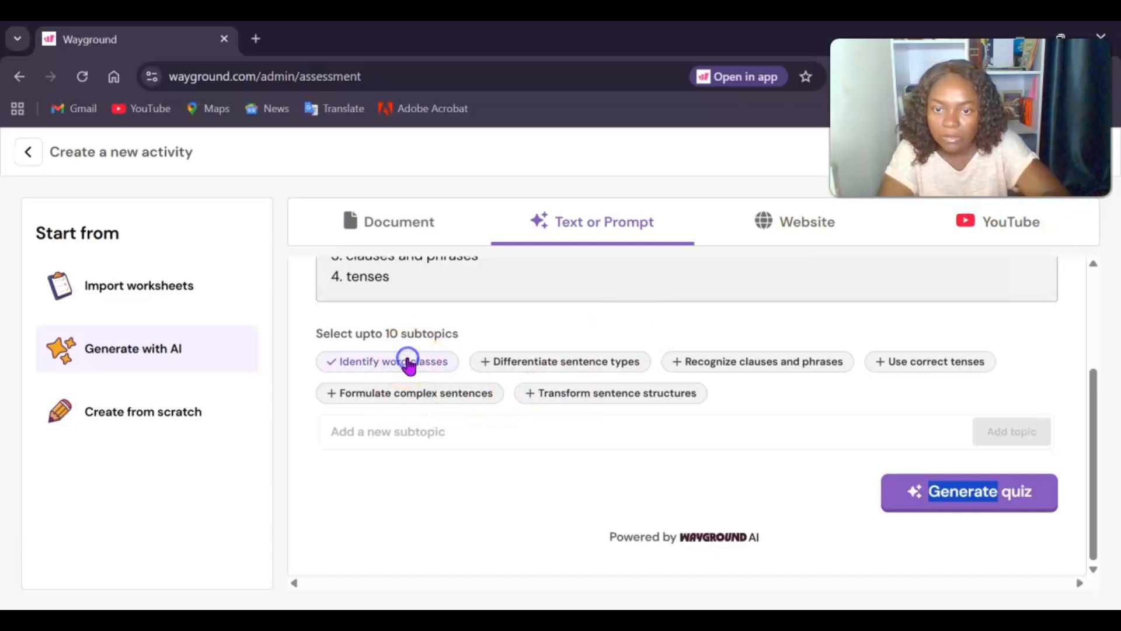
click(551, 368)
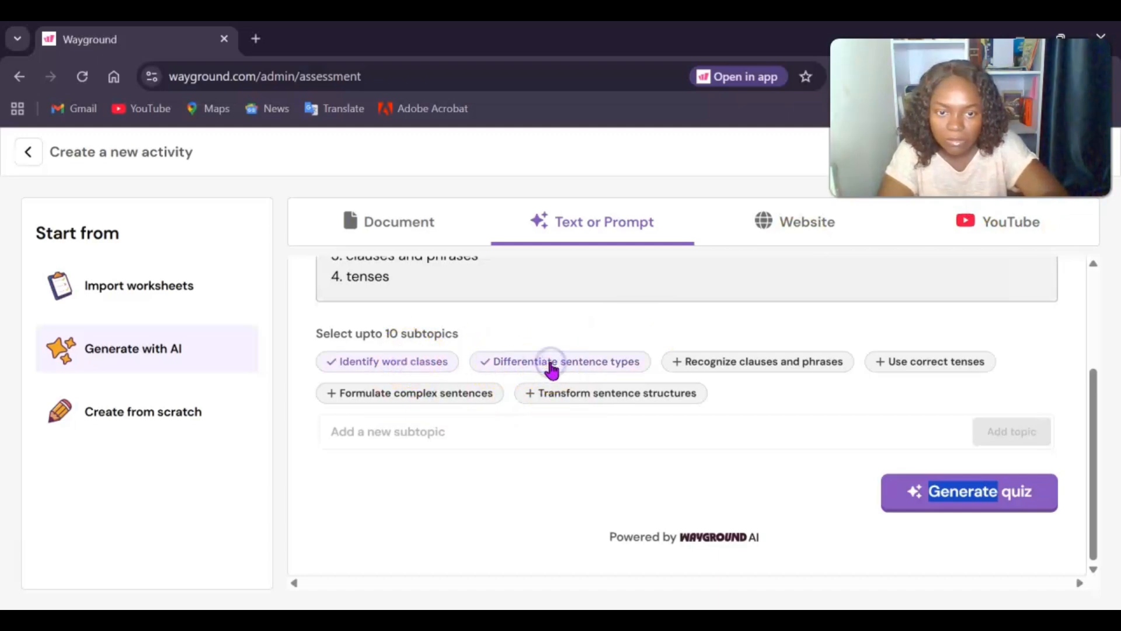
click(758, 371)
click(892, 365)
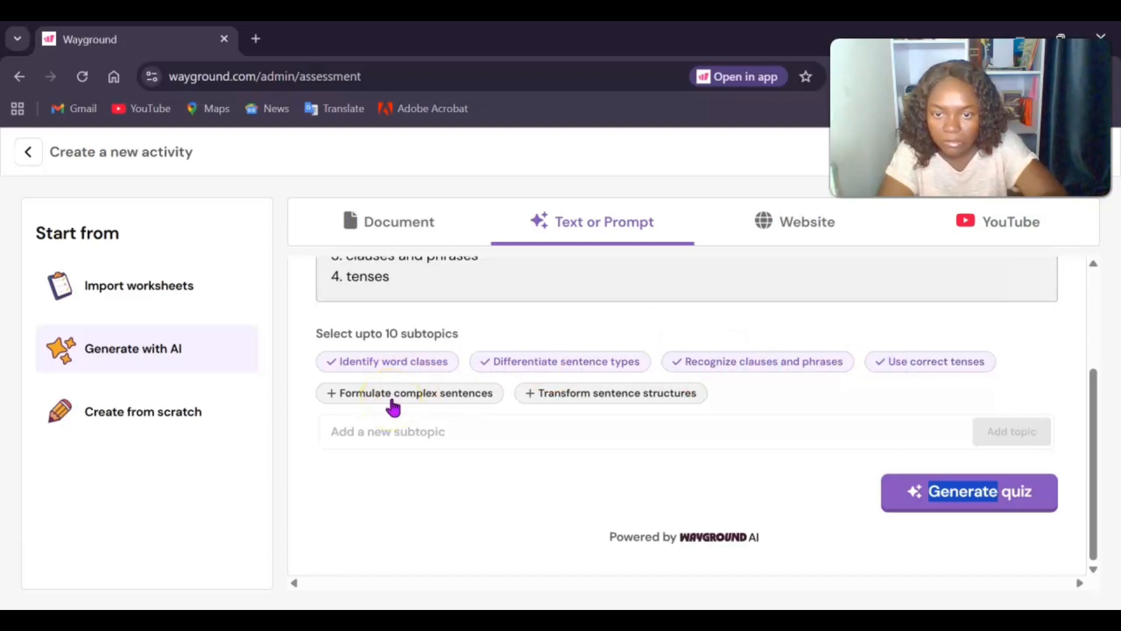
click(581, 395)
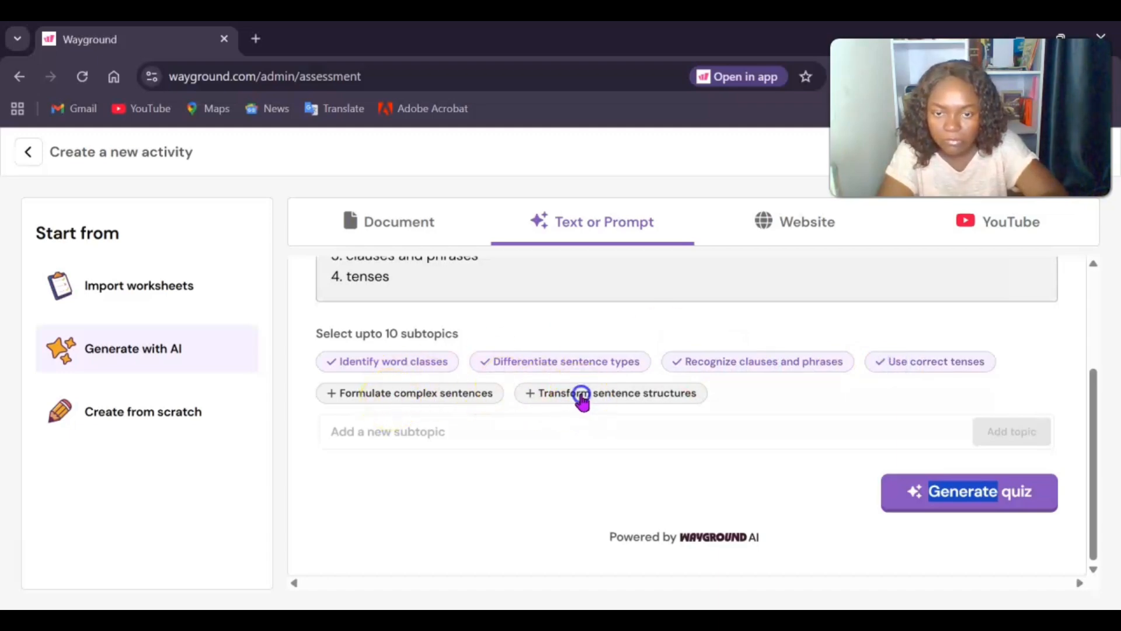
click(456, 396)
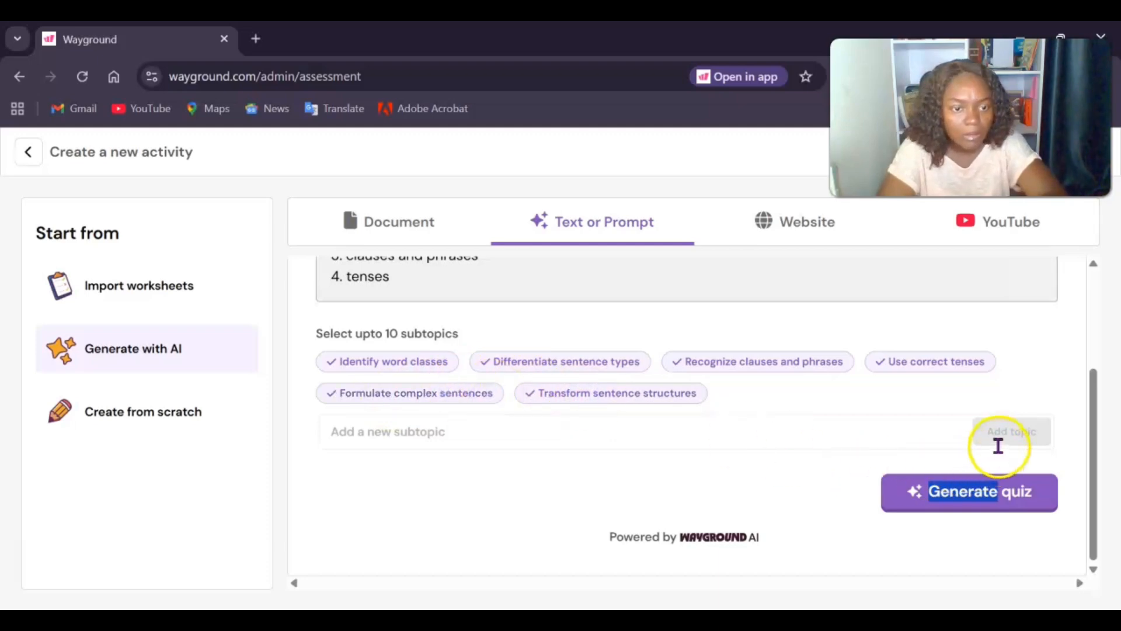
Generate the quiz from the prompt and the selected subtopics
click(874, 524)
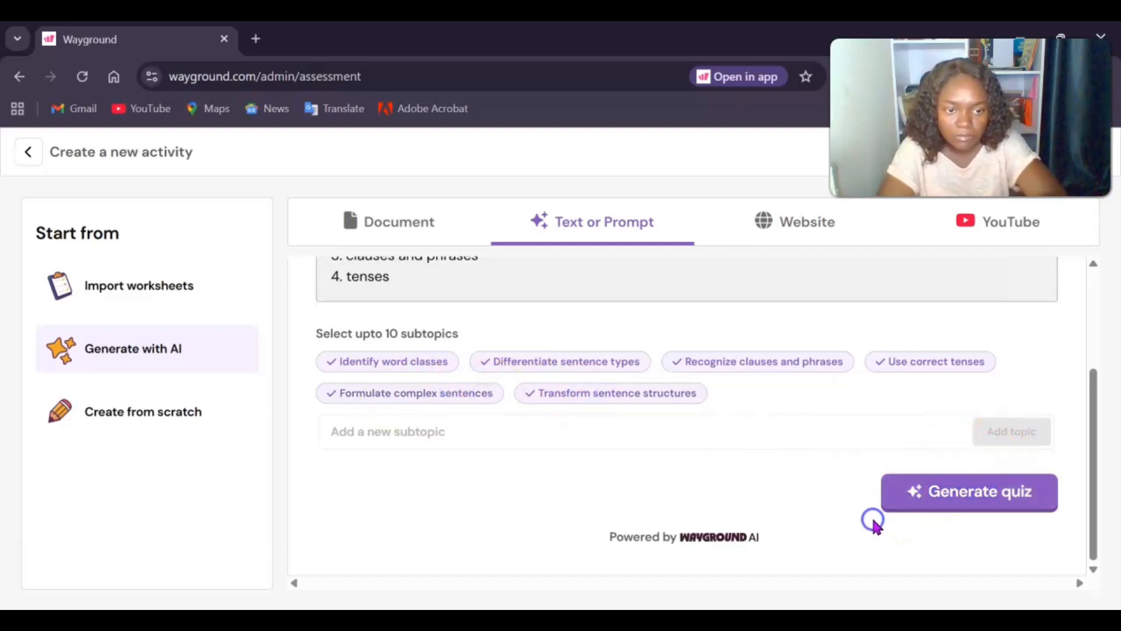
click(942, 507)
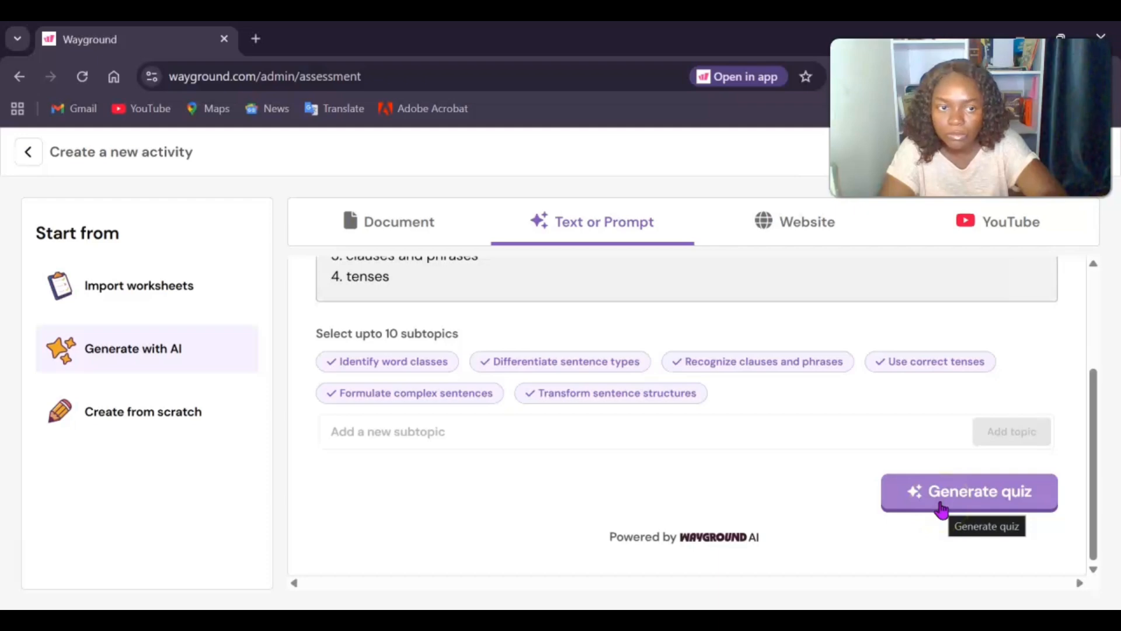
click(941, 507)
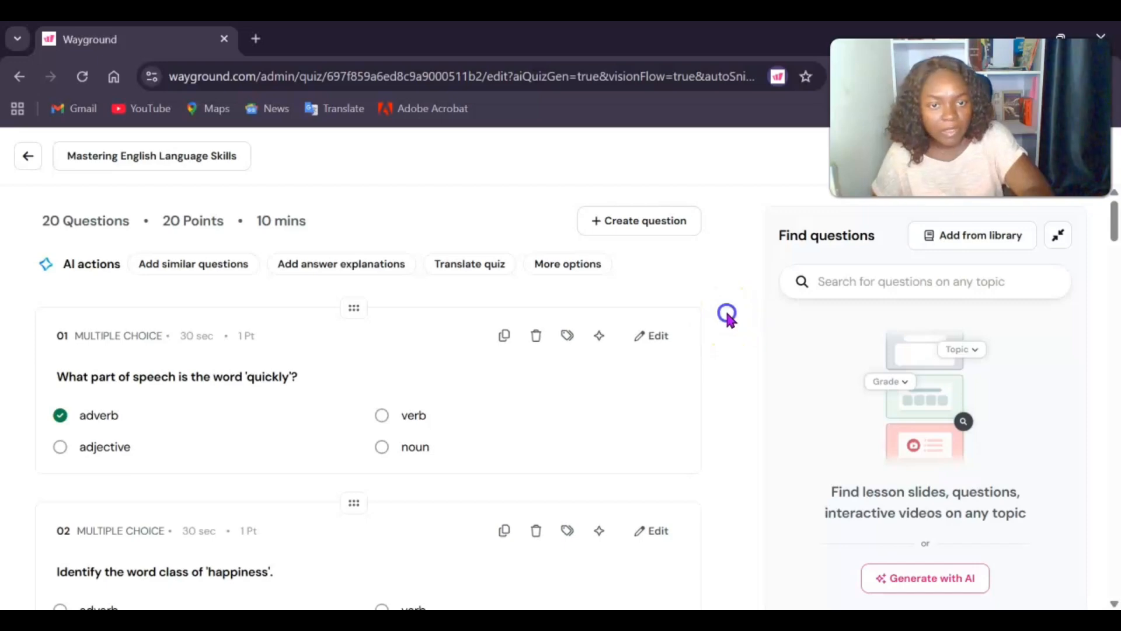
Review all the generated multiple-choice questions and their marked answers from the first to the last and back
scroll(727, 316, down, 8)
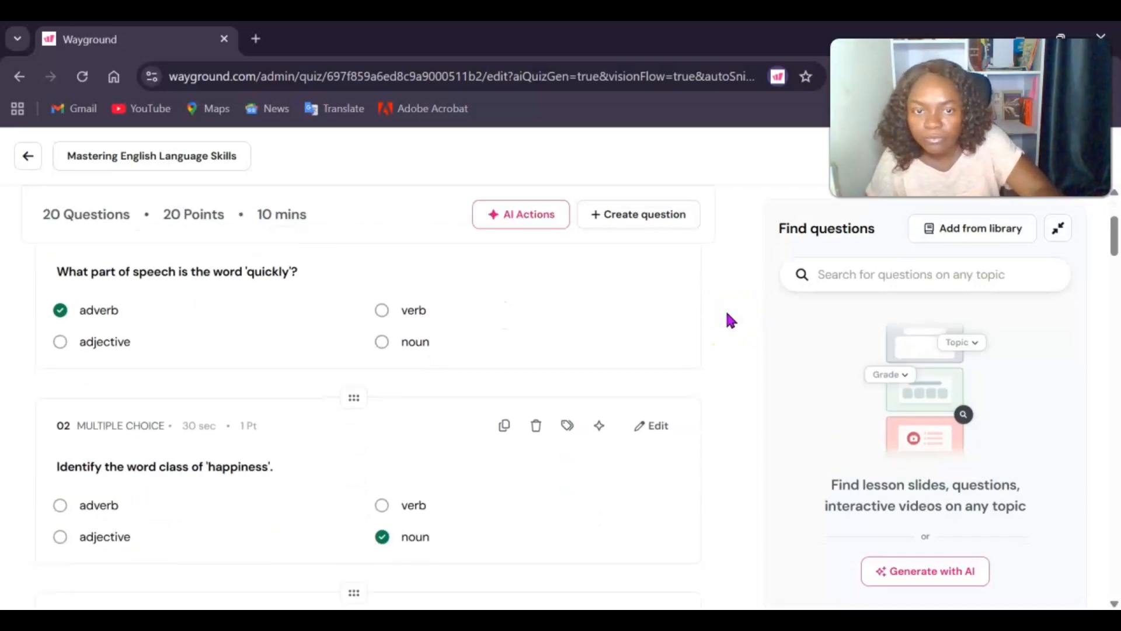
scroll(726, 314, down, 20)
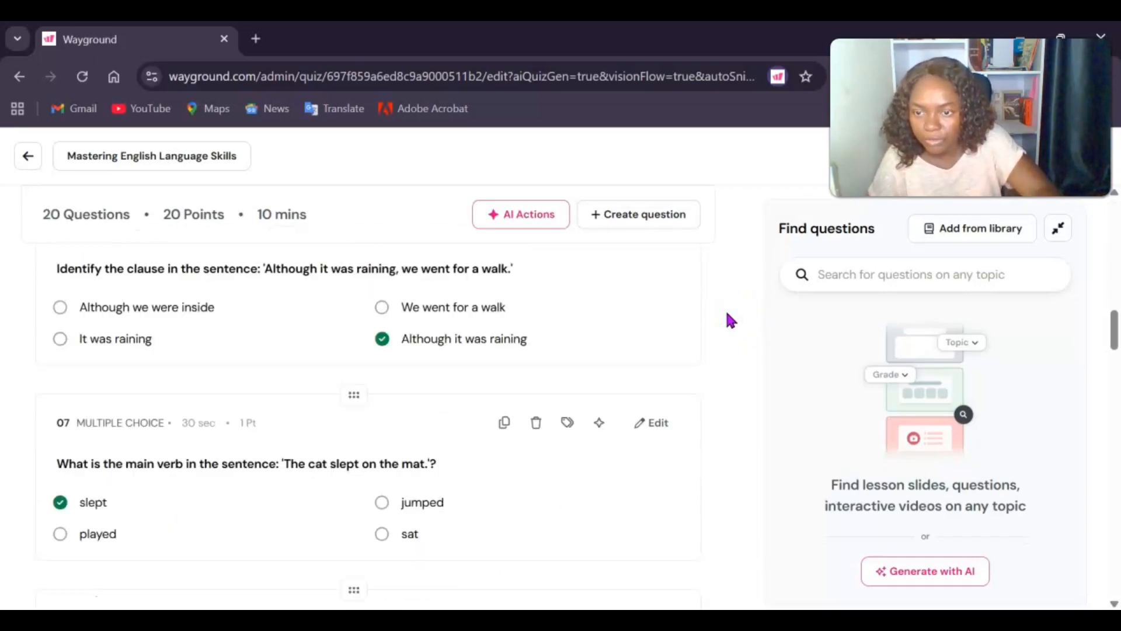
scroll(727, 313, down, 9)
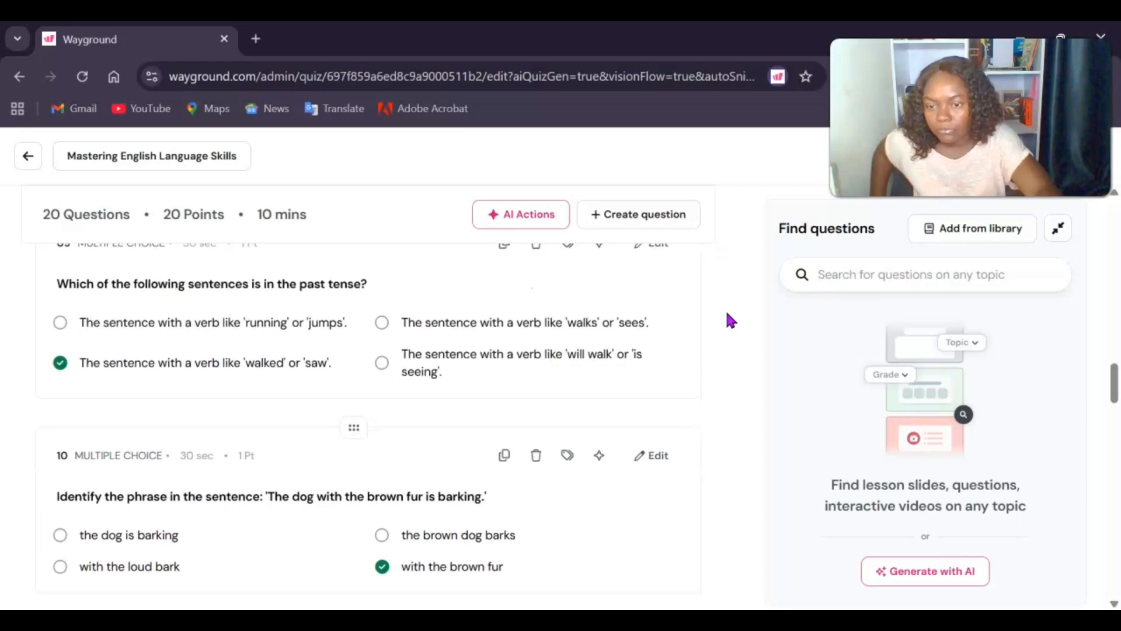
scroll(727, 313, down, 18)
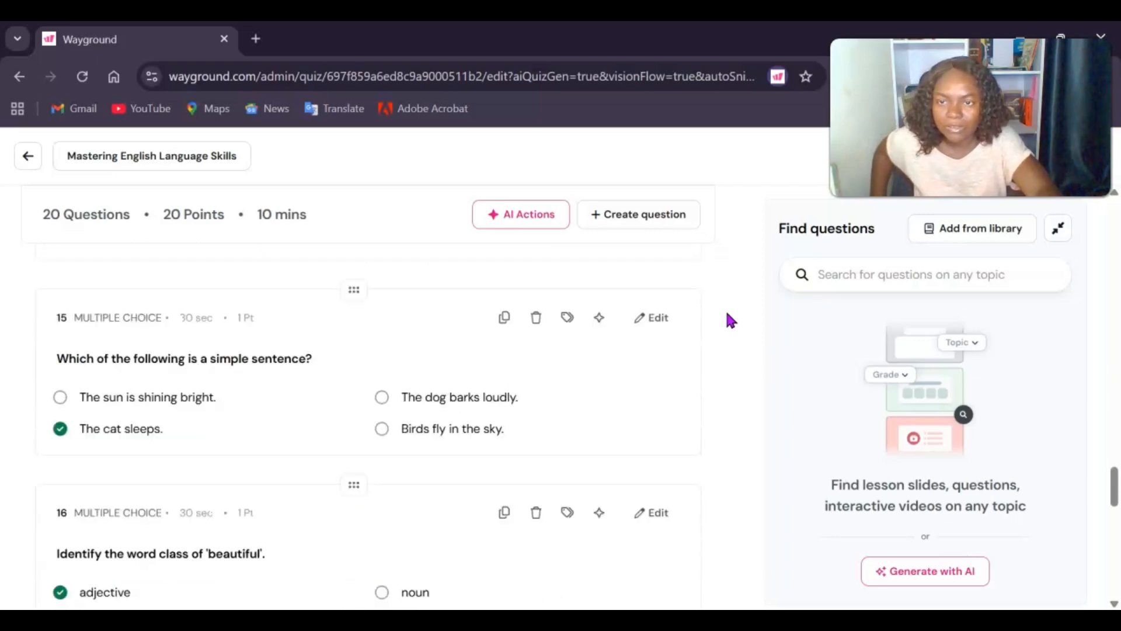
scroll(729, 320, down, 10)
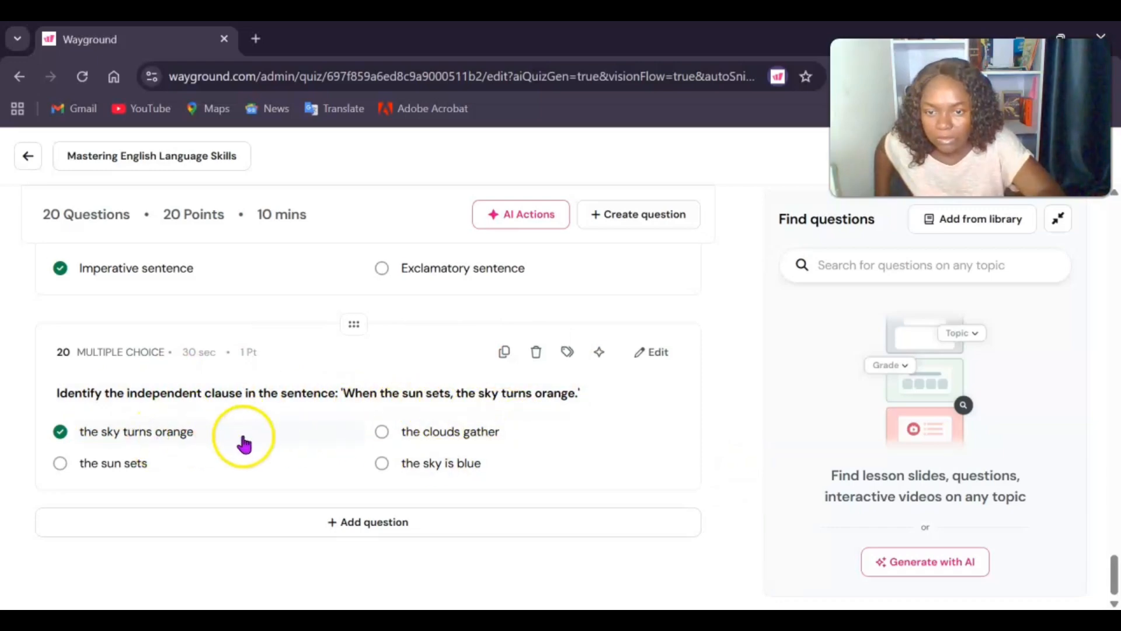
click(737, 391)
scroll(738, 394, up, 10)
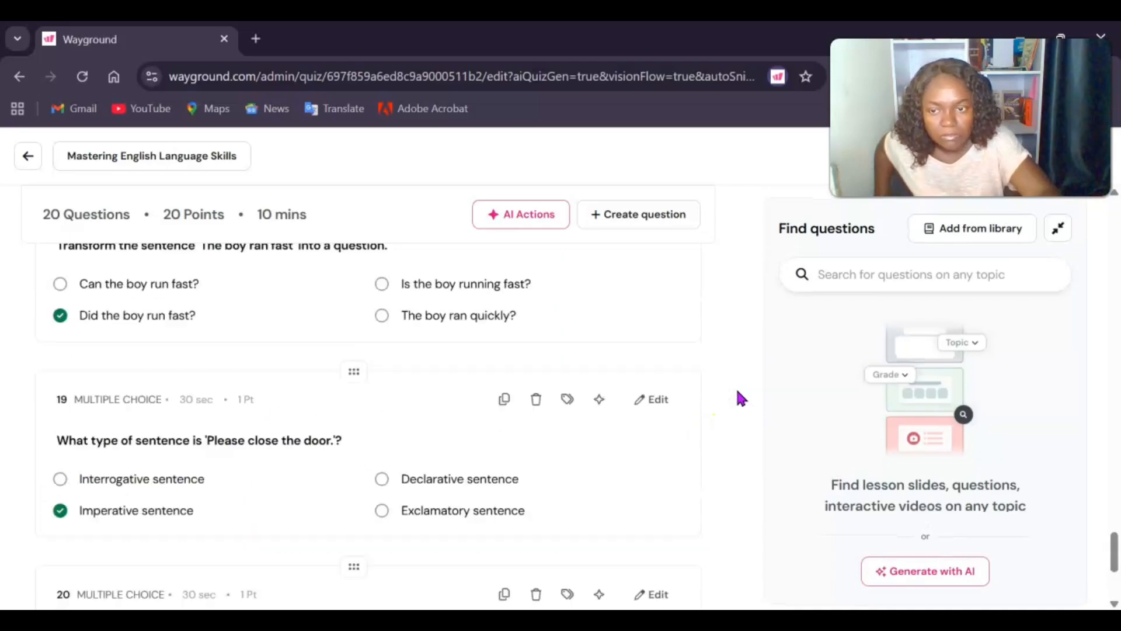
scroll(740, 398, up, 15)
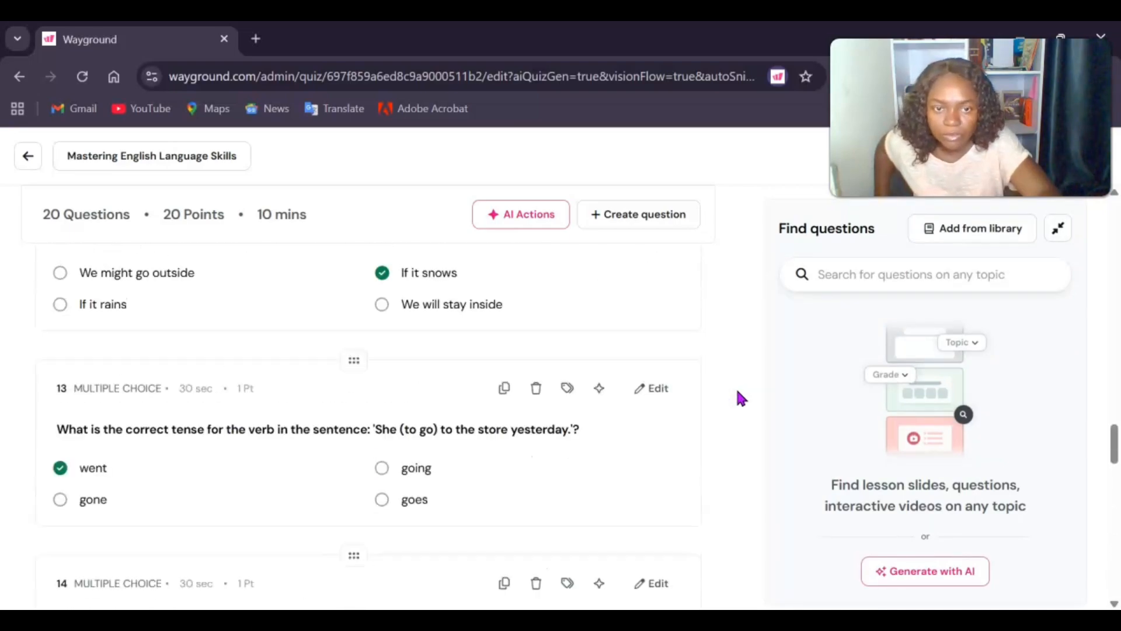
scroll(740, 398, up, 20)
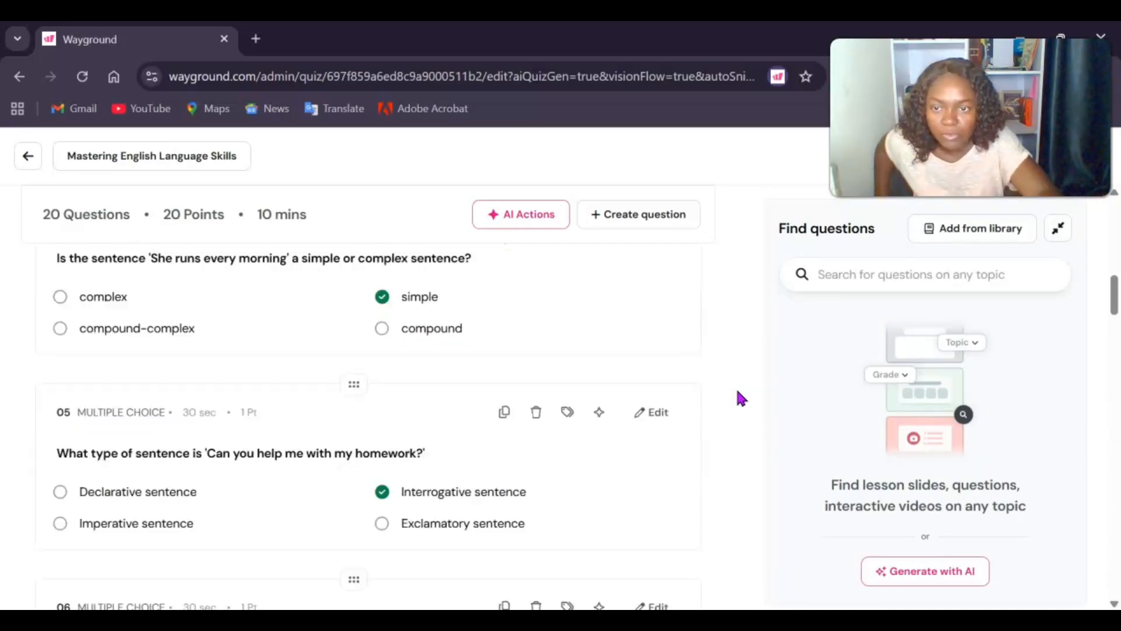
scroll(740, 398, up, 5)
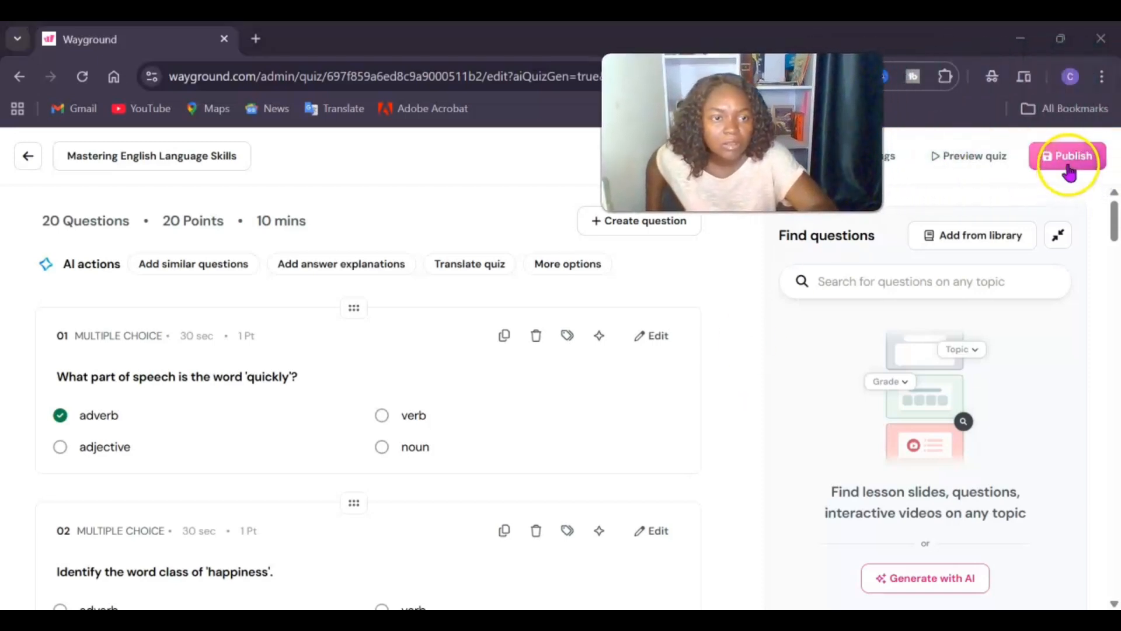
Preview the quiz in the participant's view, close the preview, and publish the quiz
click(986, 168)
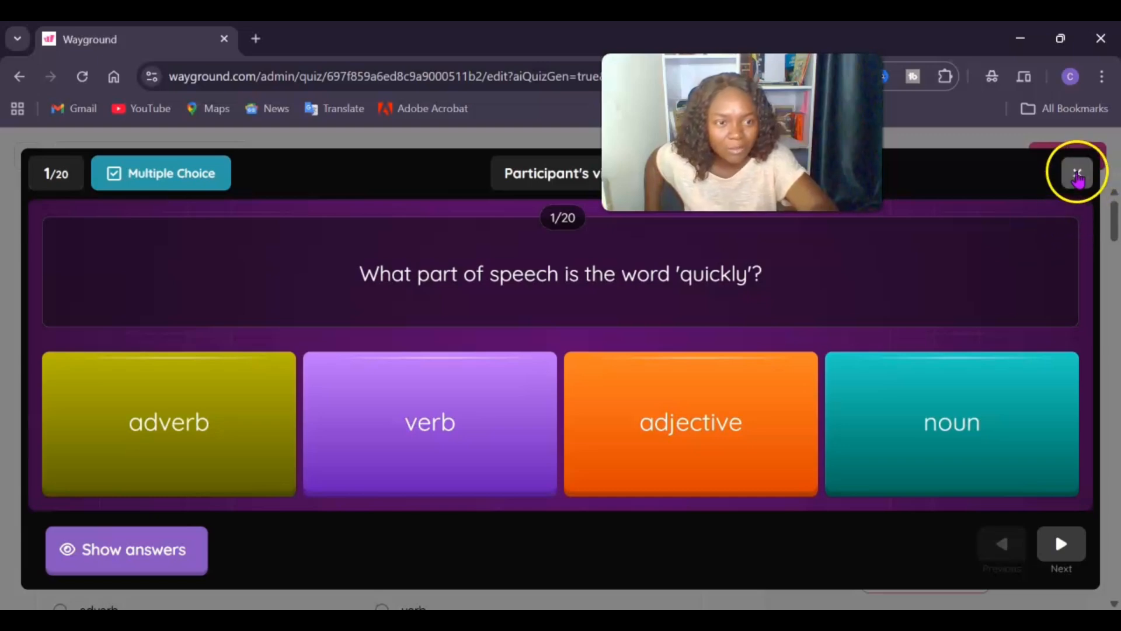
click(1078, 173)
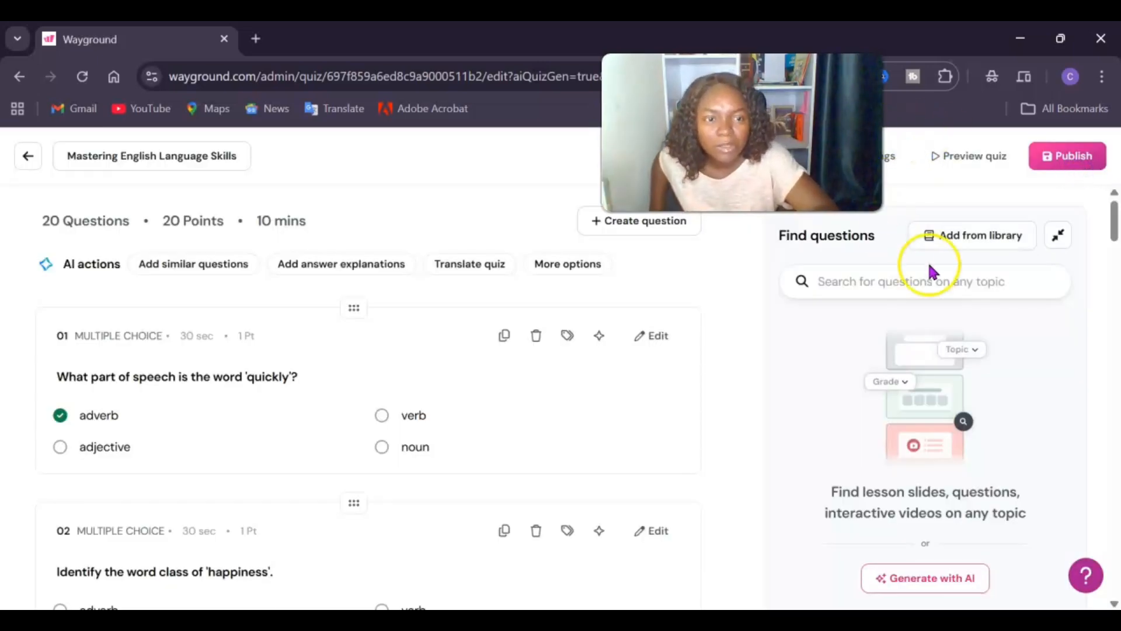
click(1069, 169)
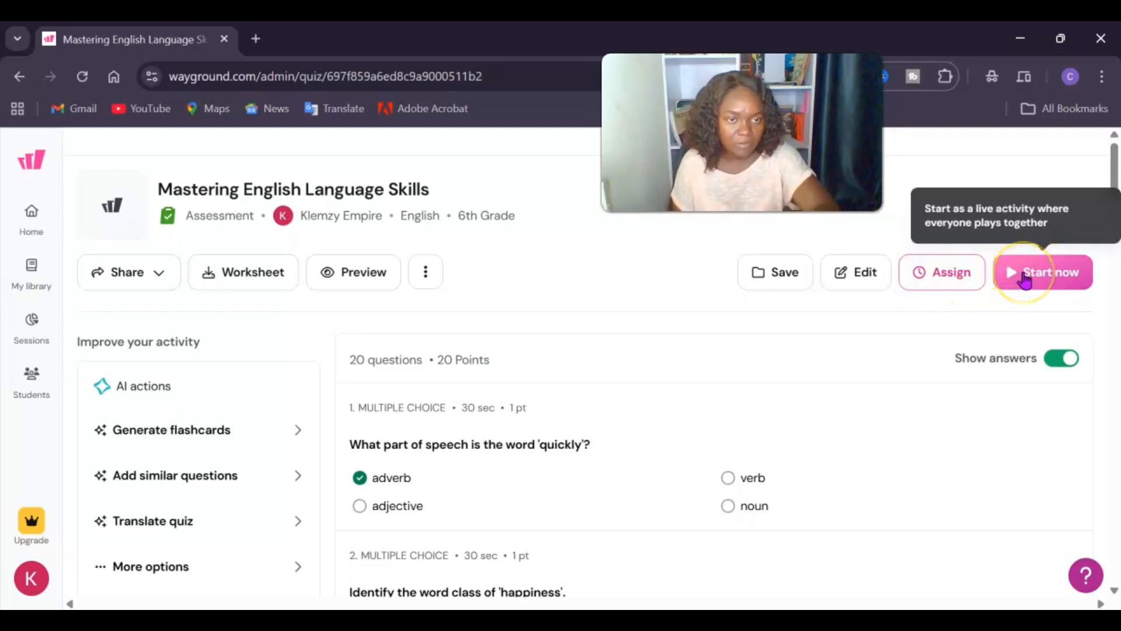
Open the assignment options of the published quiz, look at the accommodations setup, and go back without adding any
click(944, 279)
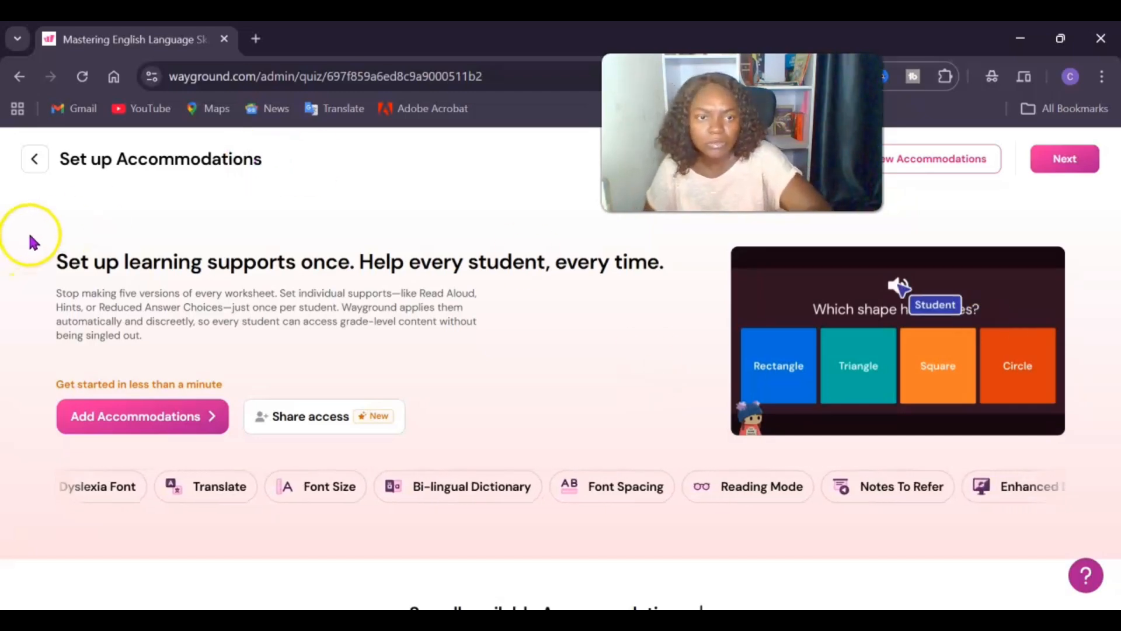
click(31, 164)
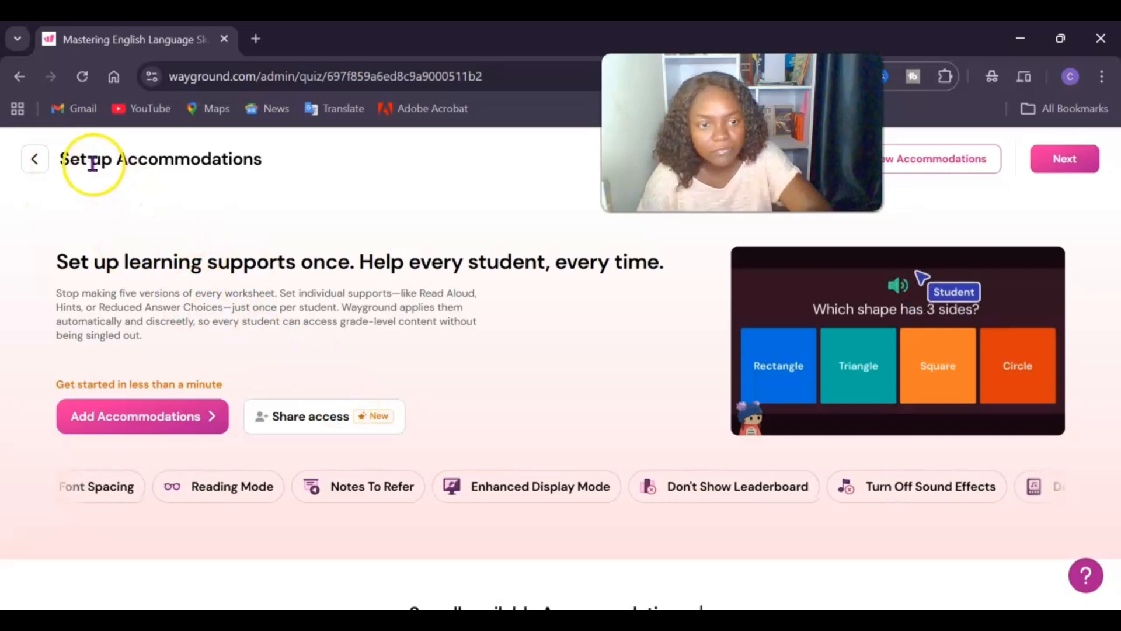
click(20, 76)
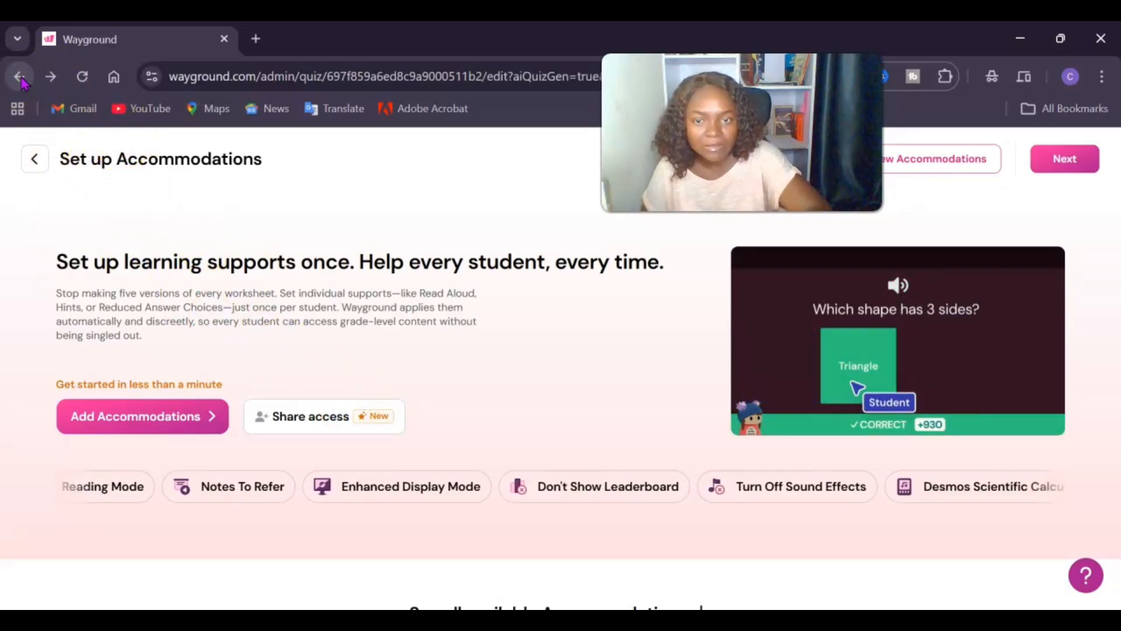